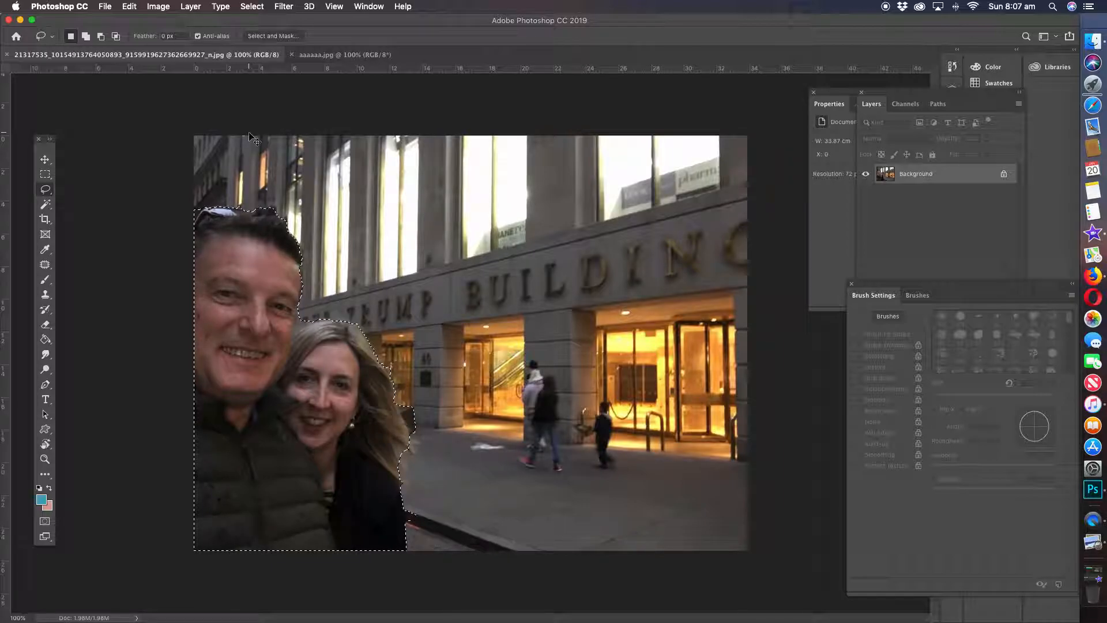
# Deselect the couple and convert the photo to Grayscale mode, discarding its color information.
pyautogui.click(245, 164)
pyautogui.click(163, 8)
pyautogui.moveTo(185, 16)
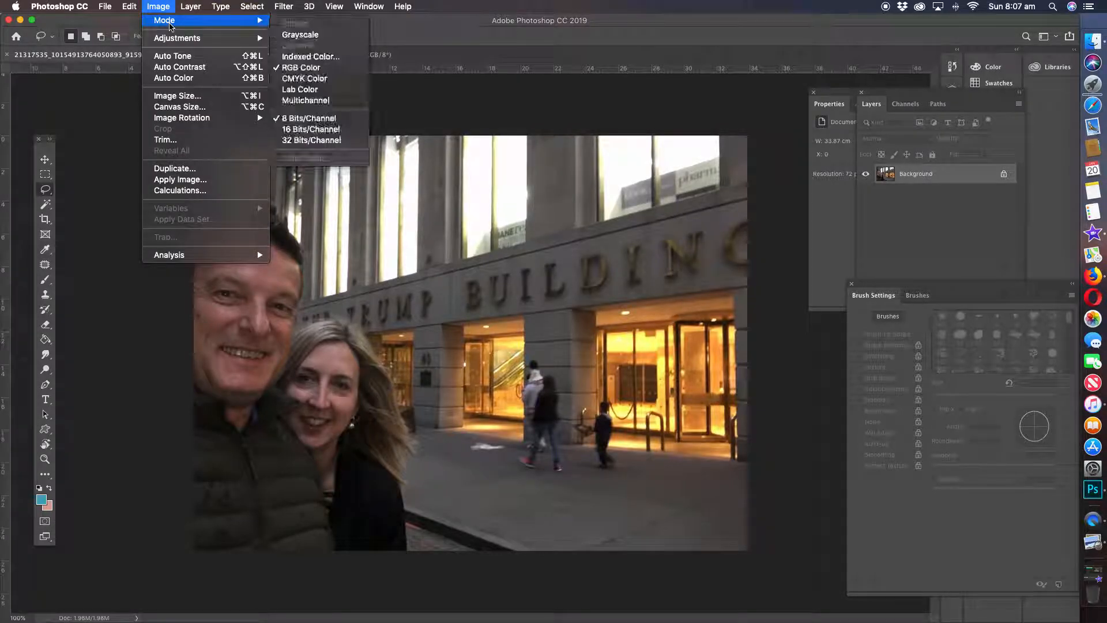
pyautogui.click(292, 33)
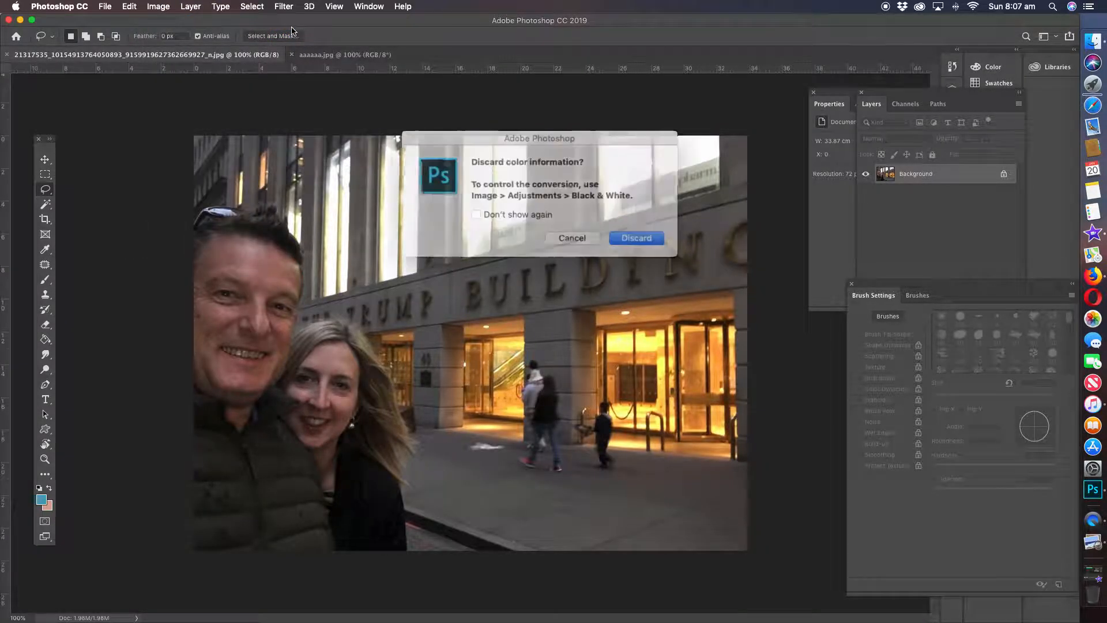
pyautogui.click(611, 233)
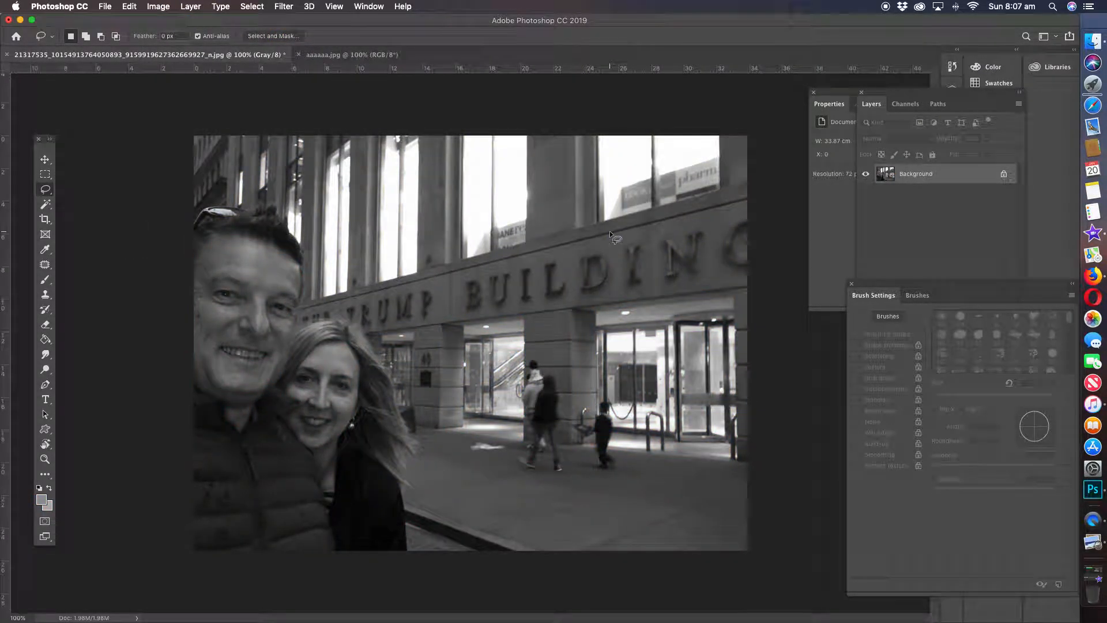
# Convert the grayscale photo back to RGB Color mode.
pyautogui.click(162, 8)
pyautogui.moveTo(176, 23)
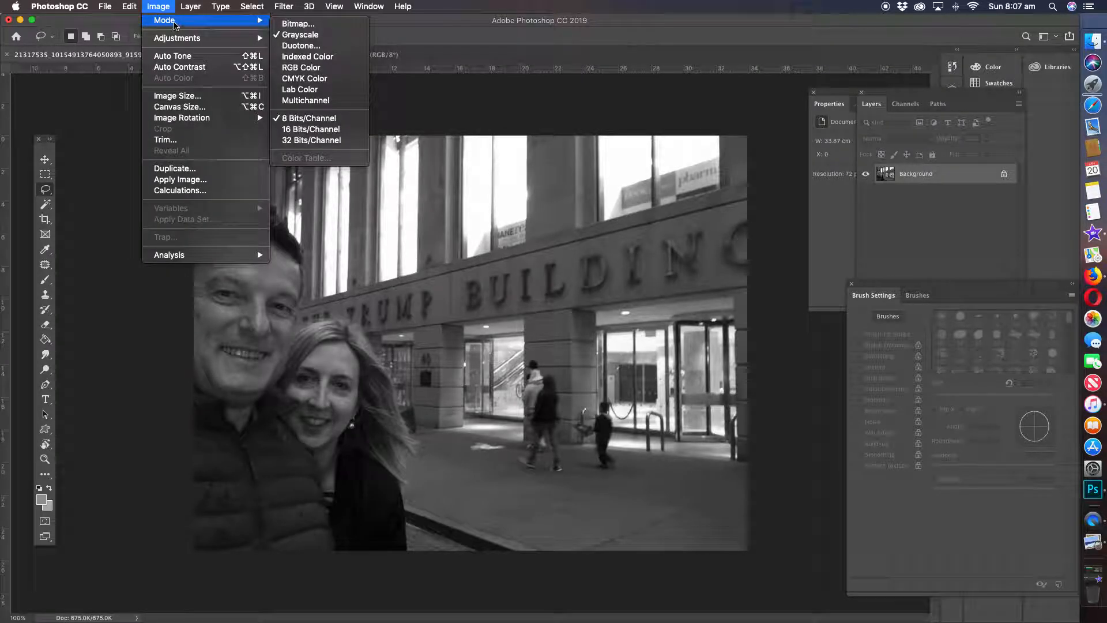
pyautogui.click(301, 69)
# Paste the copied color cutout of the couple and move it exactly over the couple in the gray photo.
pyautogui.click(129, 6)
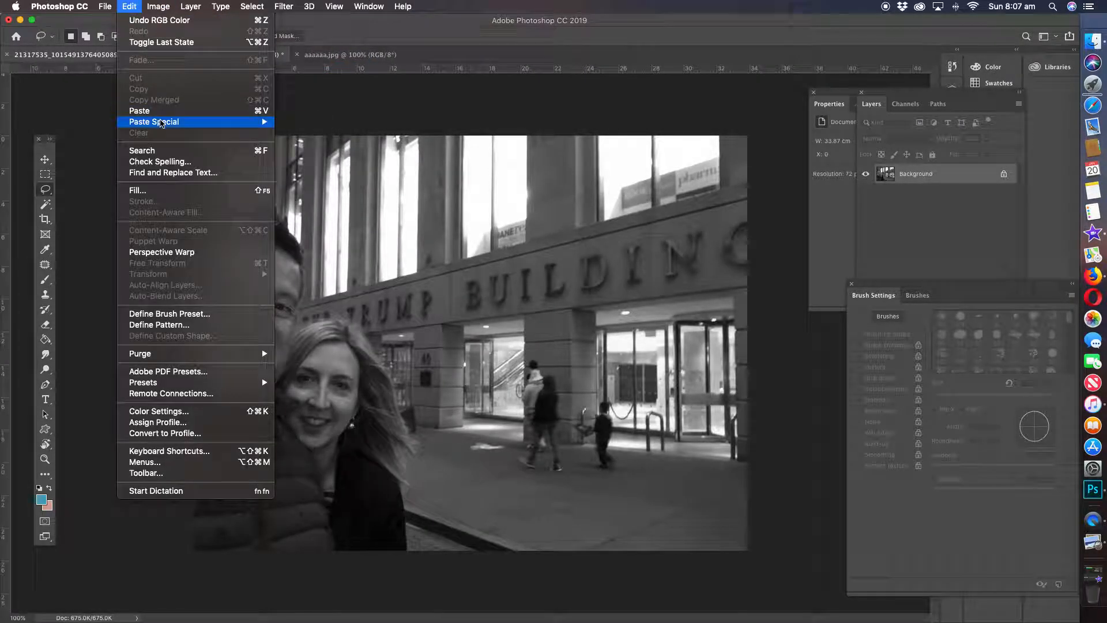
pyautogui.click(139, 110)
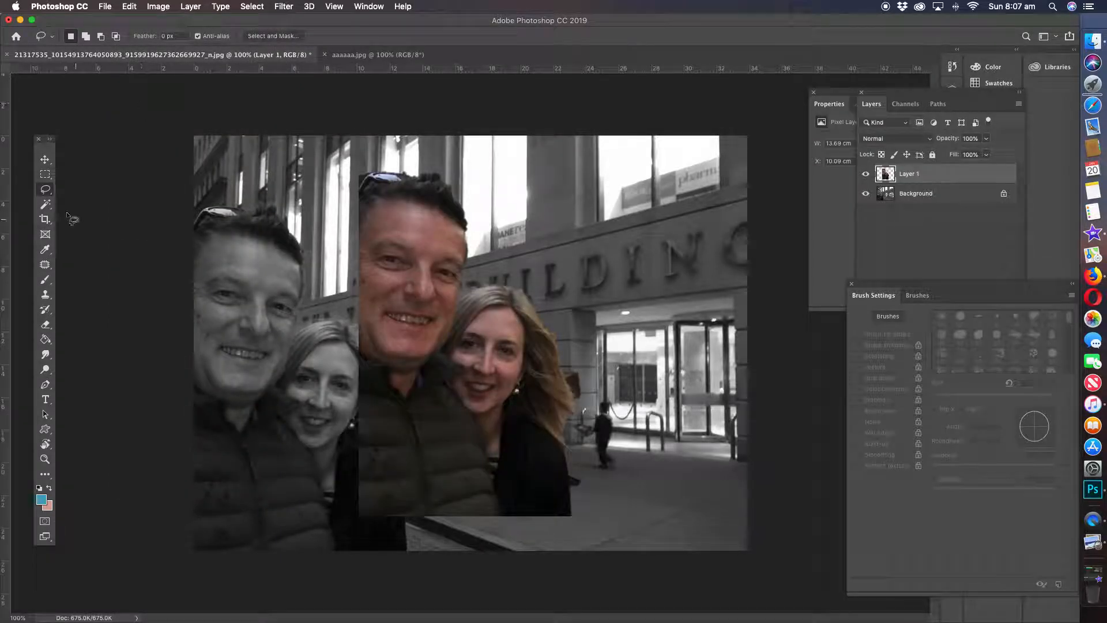
pyautogui.click(45, 160)
pyautogui.moveTo(419, 248); pyautogui.dragTo(245, 288)
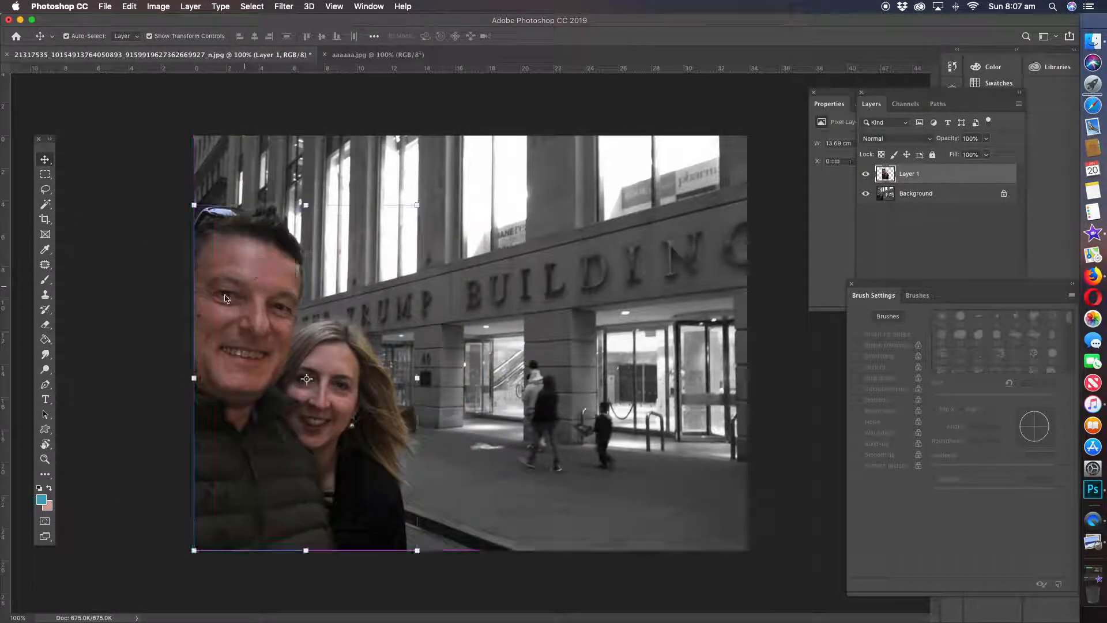
# Lasso the leftover background patch between the man's face and the woman's hair on Layer 1 and cut it away.
pyautogui.click(45, 459)
pyautogui.click(352, 417)
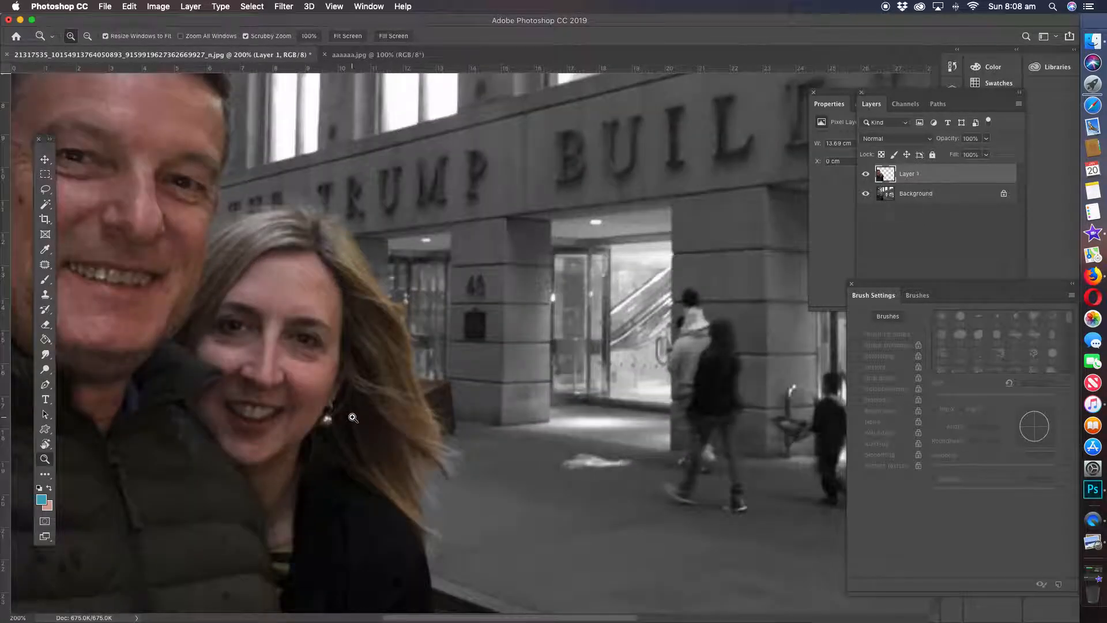
pyautogui.scroll(5, 224, 164)
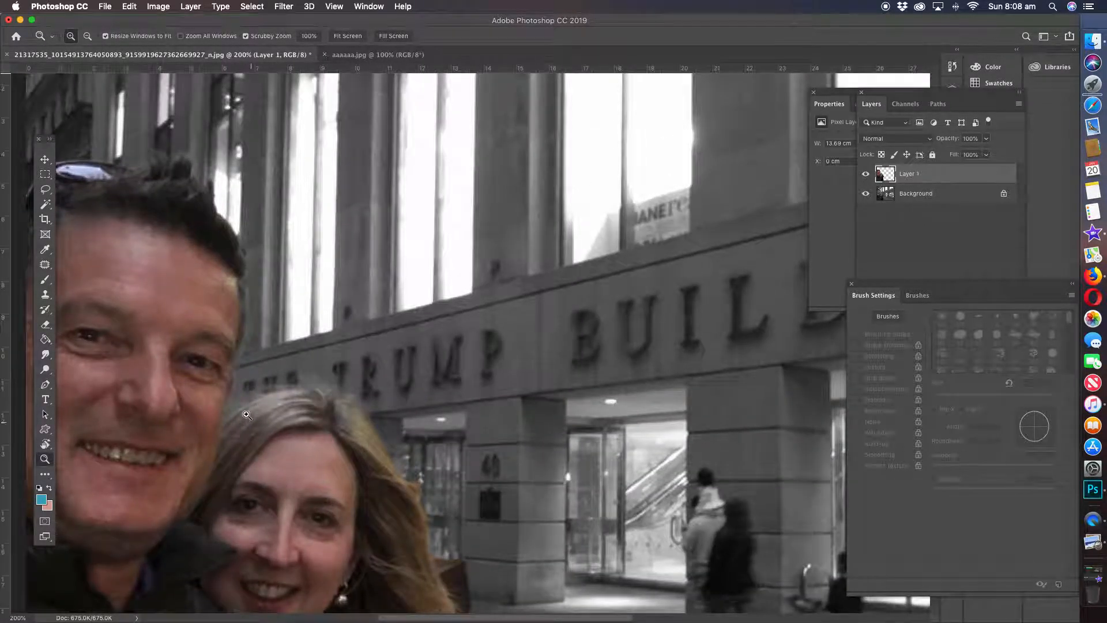
pyautogui.click(218, 429)
pyautogui.click(218, 429)
pyautogui.click(219, 429)
pyautogui.click(230, 386)
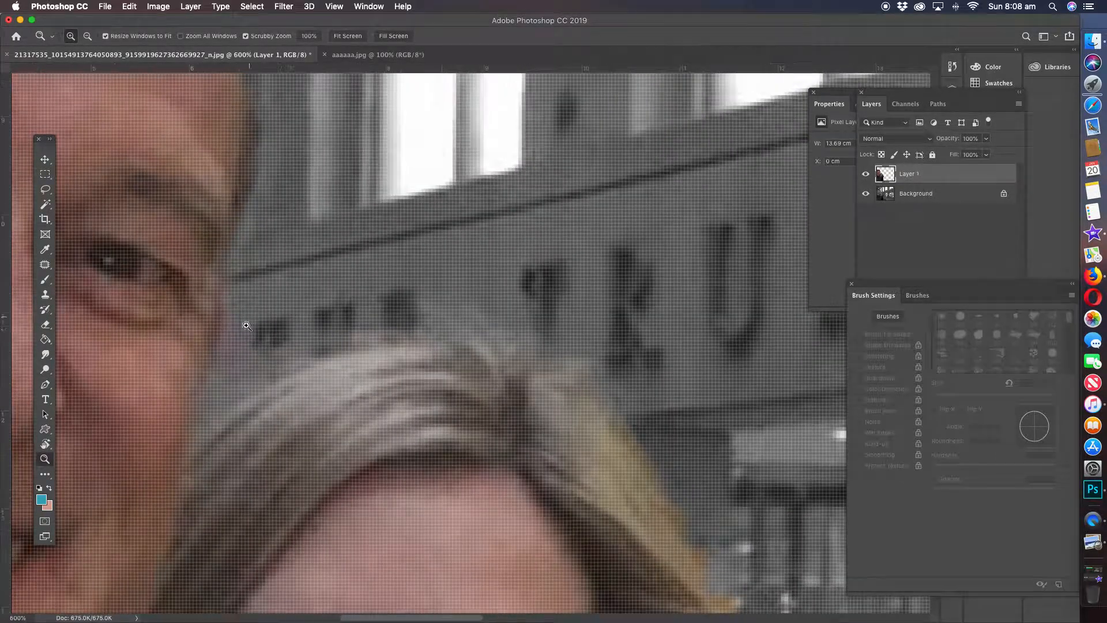
pyautogui.click(45, 191)
pyautogui.moveTo(225, 272)
pyautogui.mouseDown()
pyautogui.moveTo(186, 455)
pyautogui.moveTo(315, 341)
pyautogui.moveTo(286, 264)
pyautogui.mouseUp()
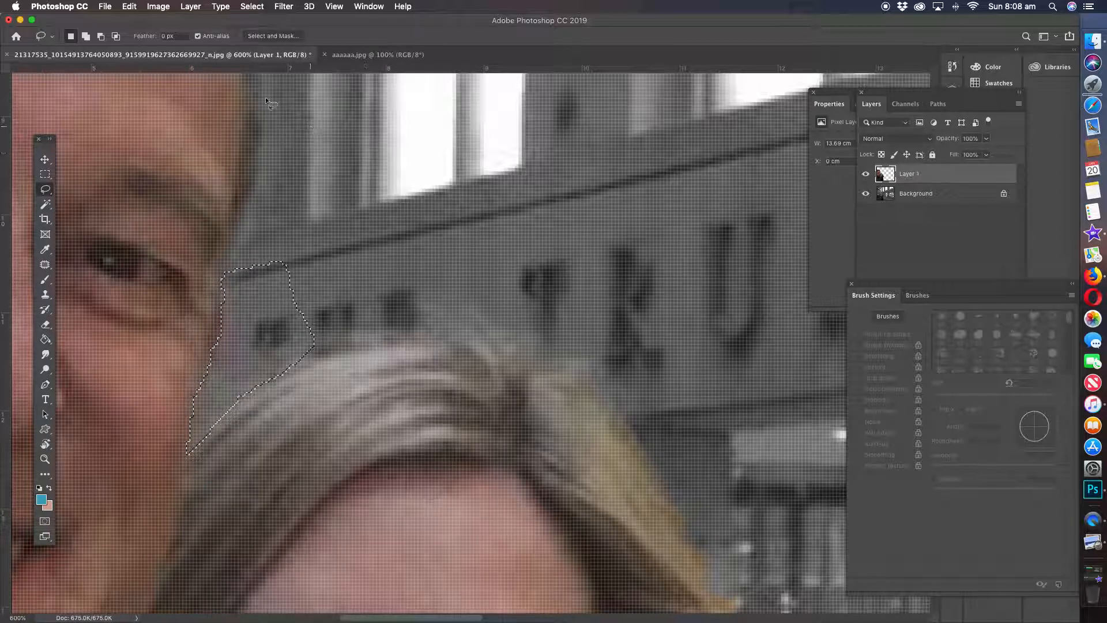
pyautogui.click(129, 6)
pyautogui.click(135, 78)
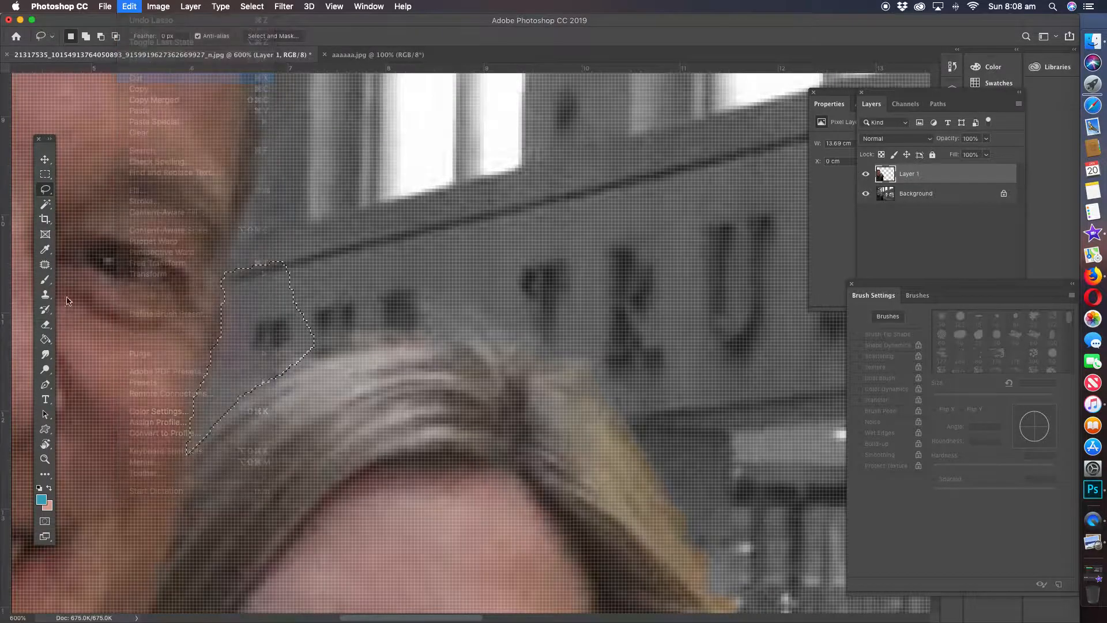
pyautogui.press('z')
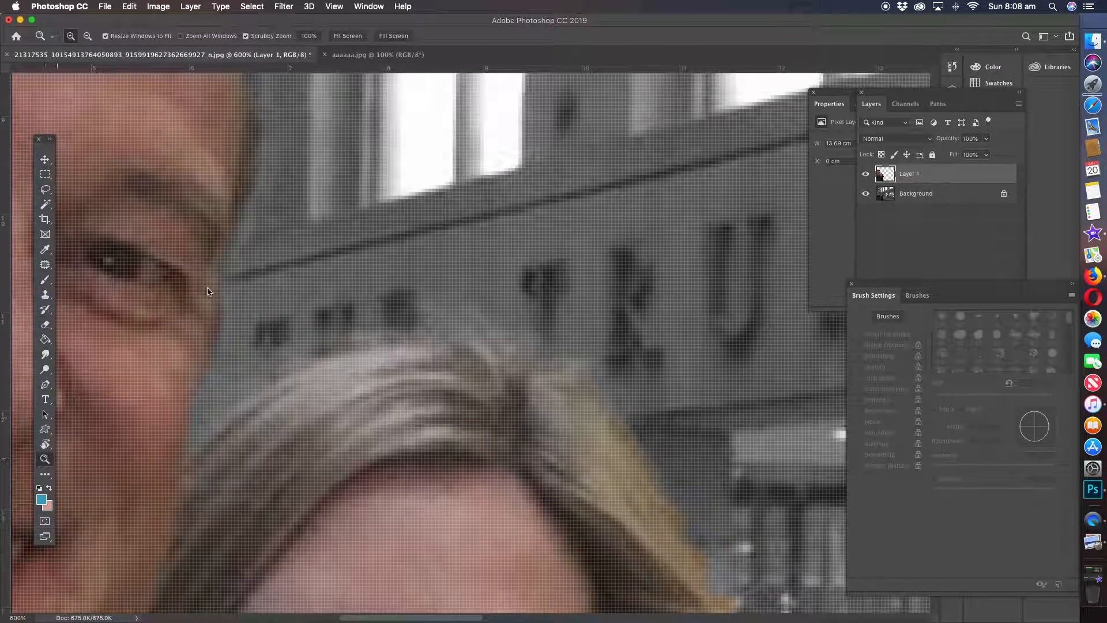
pyautogui.rightClick(387, 199)
pyautogui.click(414, 200)
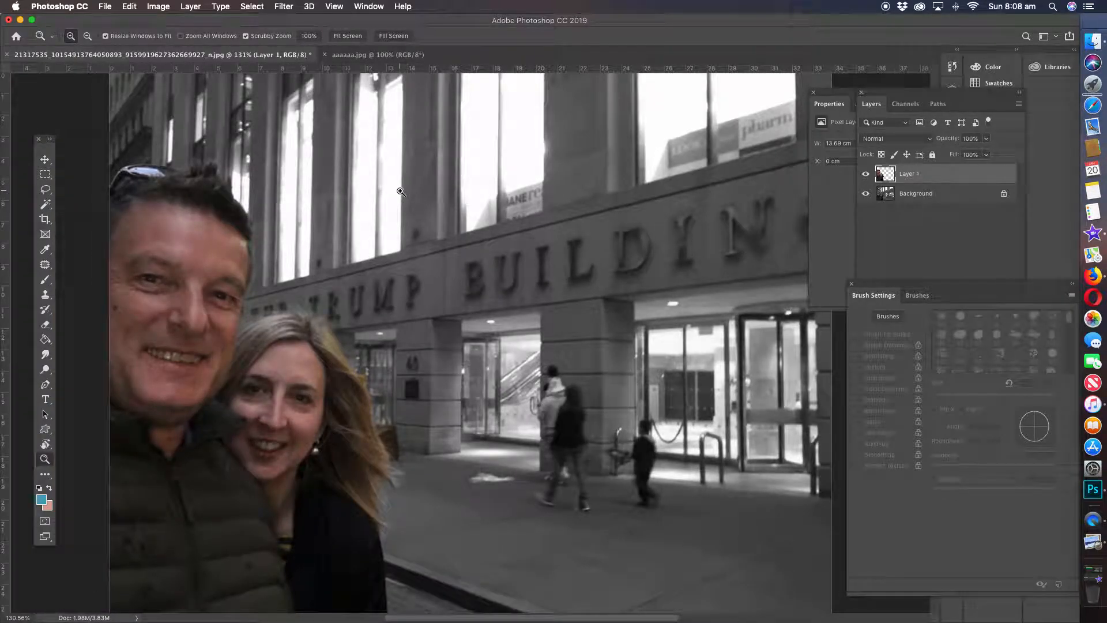
# In aaaaaa.jpg, select the sky and mountains down to the waterline with a rectangular marquee, then copy and paste them onto a new layer.
pyautogui.click(371, 56)
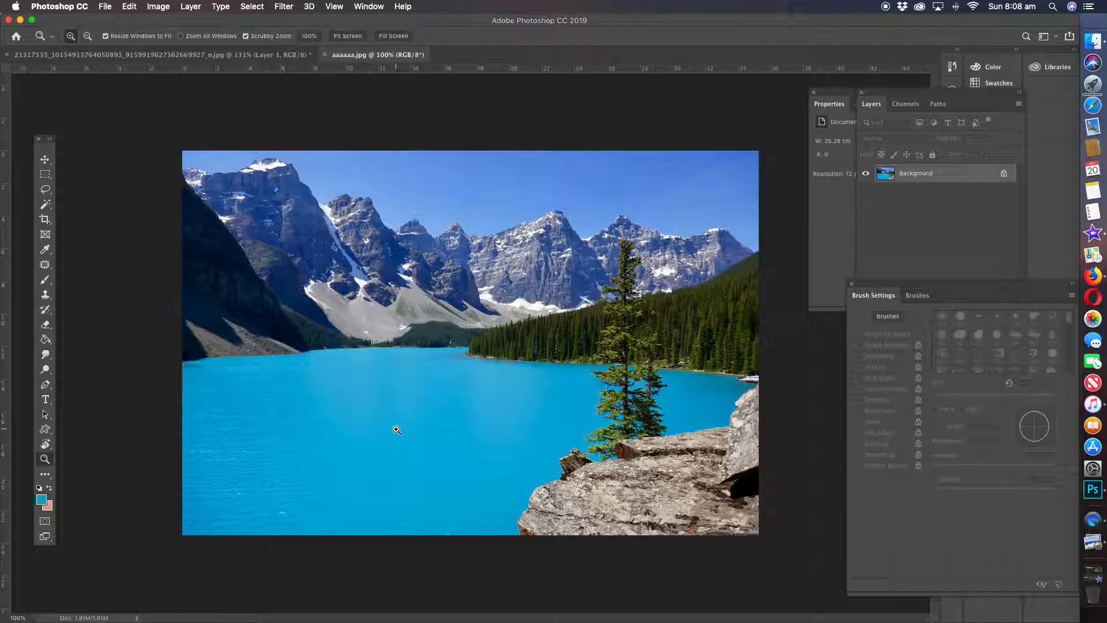
pyautogui.click(46, 174)
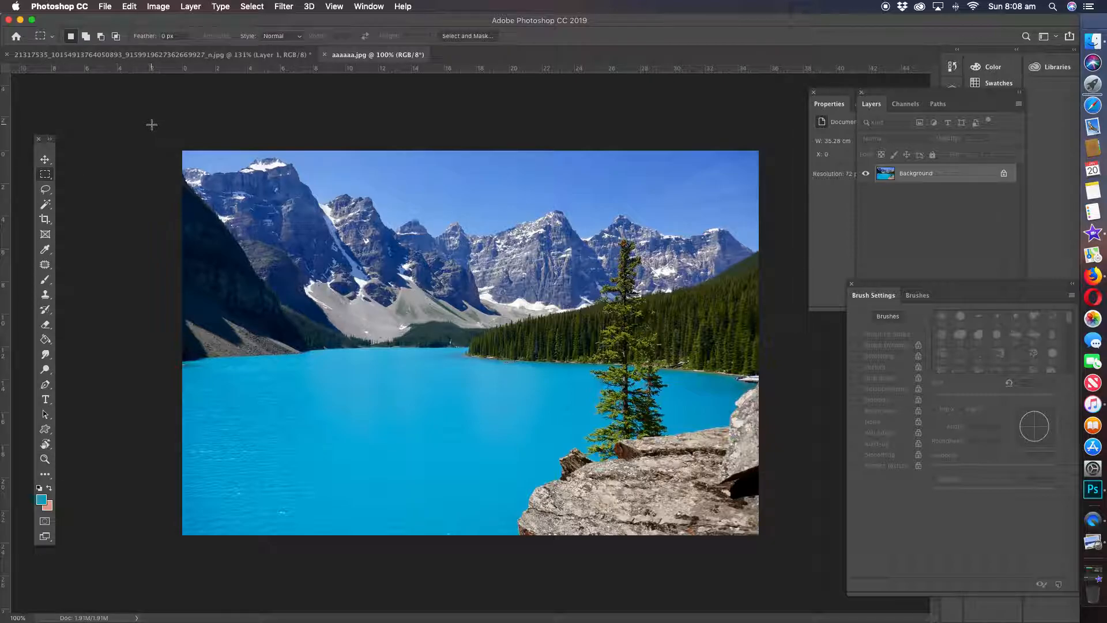
pyautogui.moveTo(150, 124); pyautogui.dragTo(765, 355)
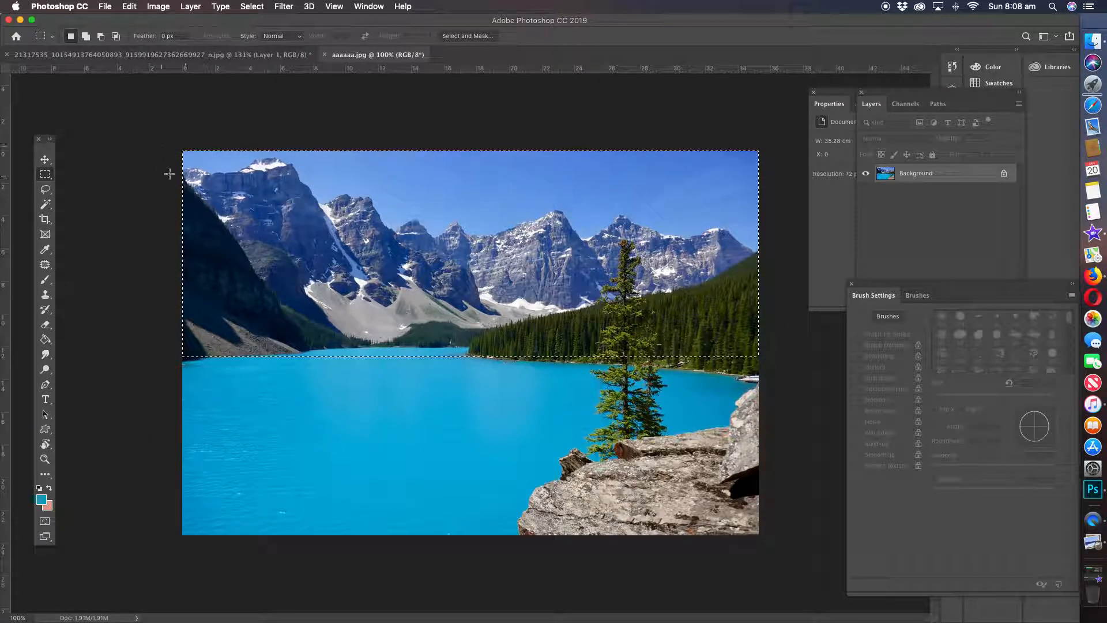
pyautogui.click(129, 6)
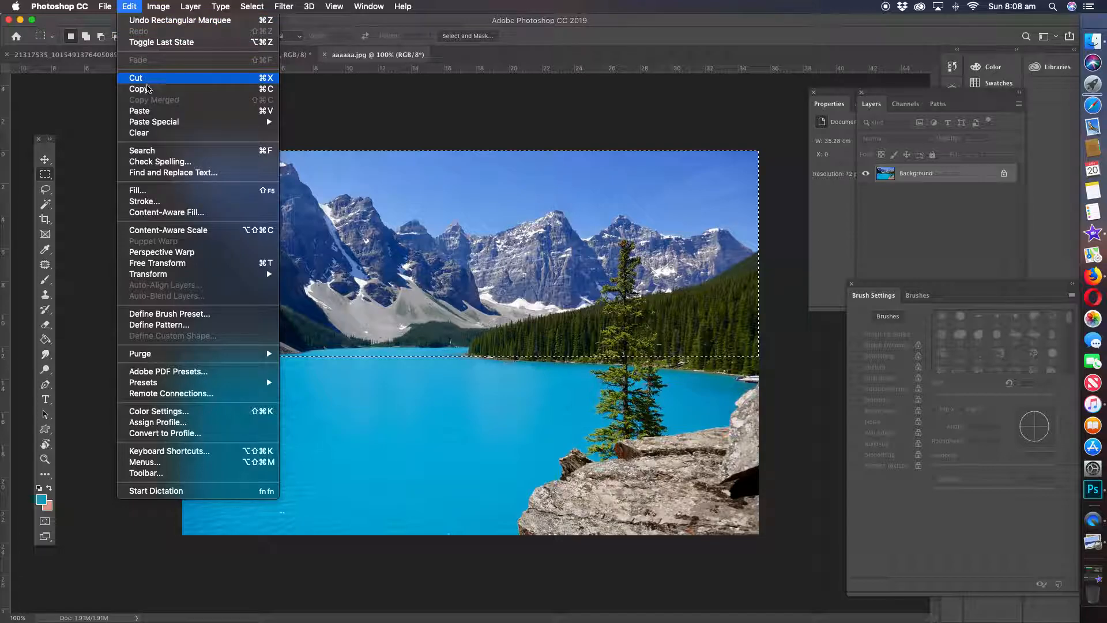
pyautogui.click(139, 88)
pyautogui.click(129, 6)
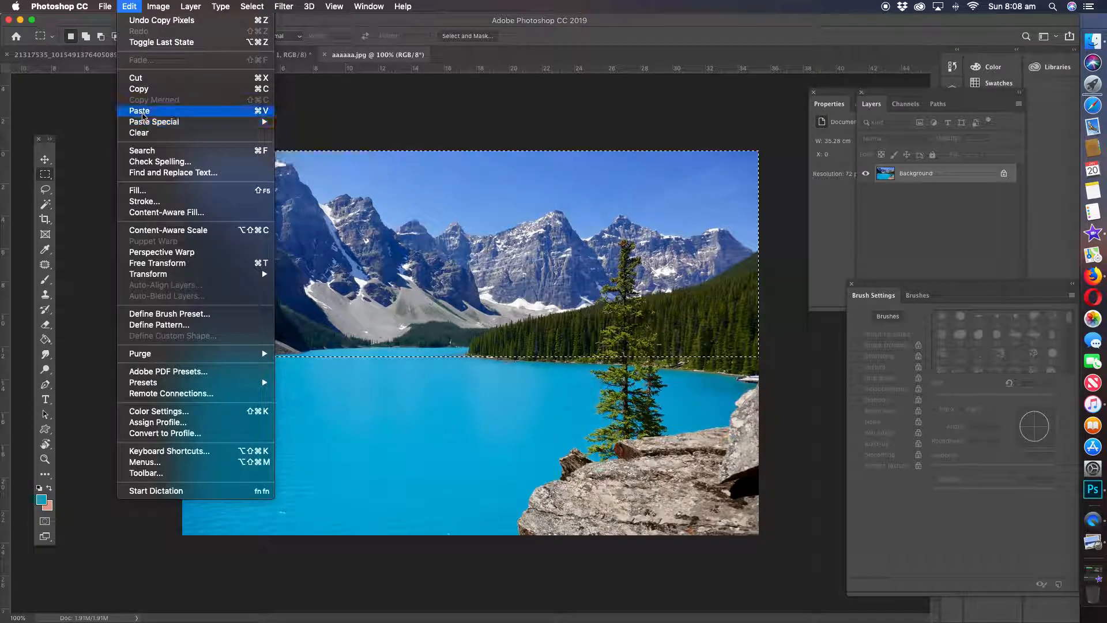
pyautogui.click(140, 111)
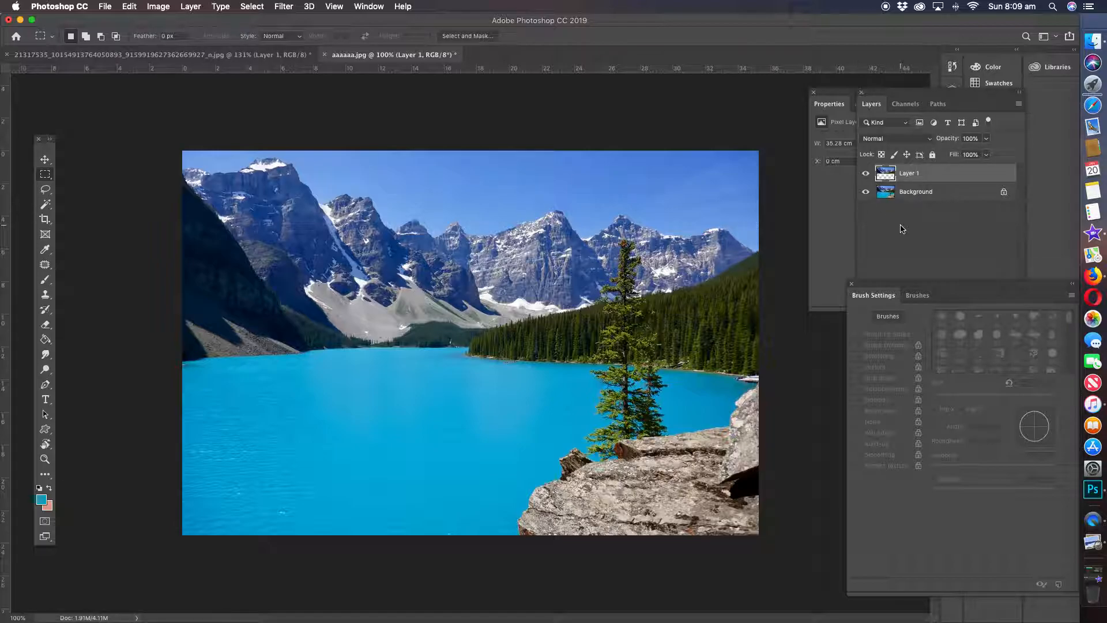
# Flip the pasted mountain layer vertically and move it down over the lake so it starts at the waterline.
pyautogui.click(45, 160)
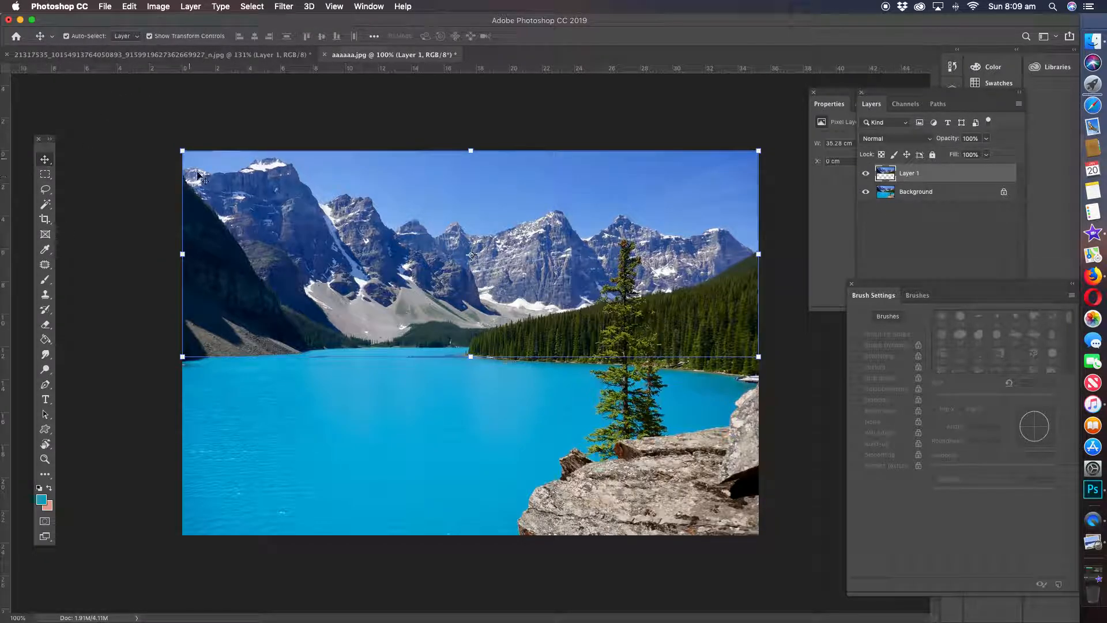
pyautogui.click(130, 7)
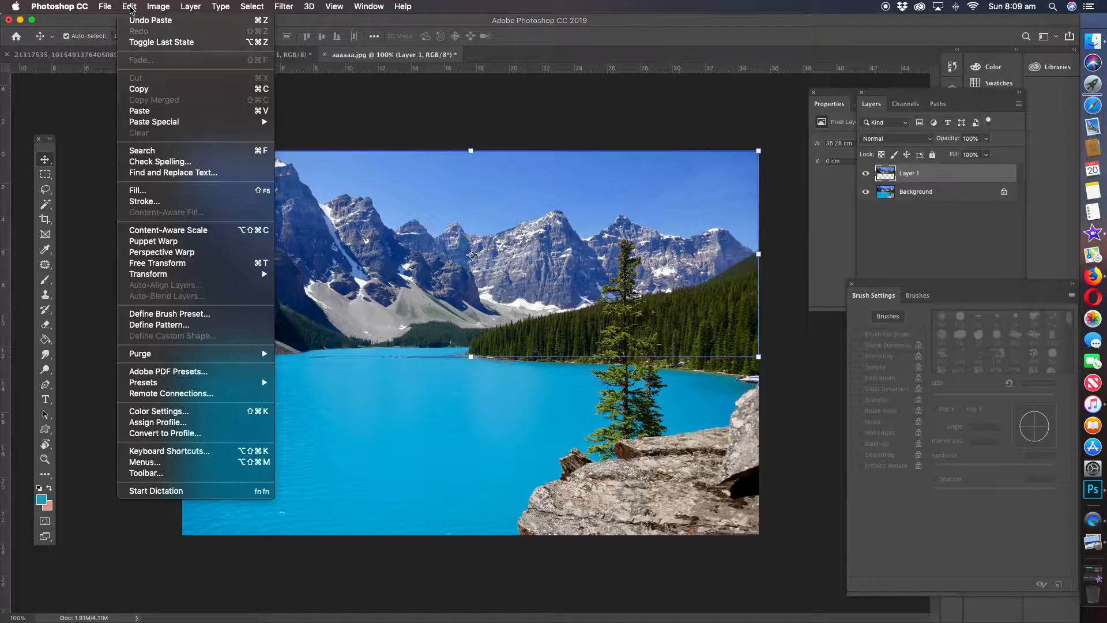
pyautogui.moveTo(176, 277)
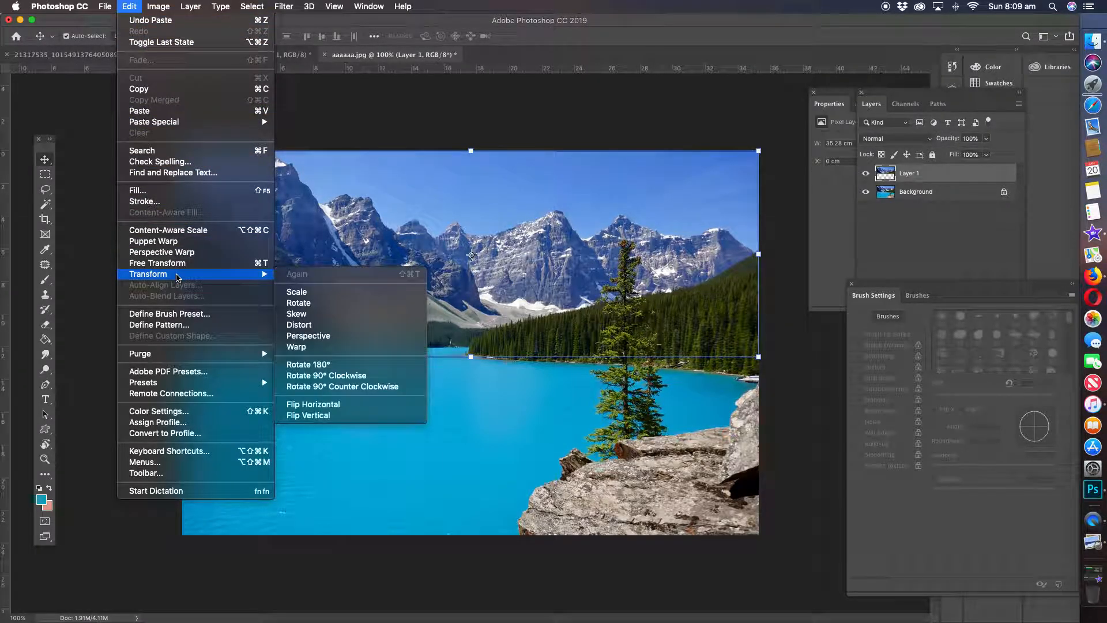
pyautogui.click(310, 416)
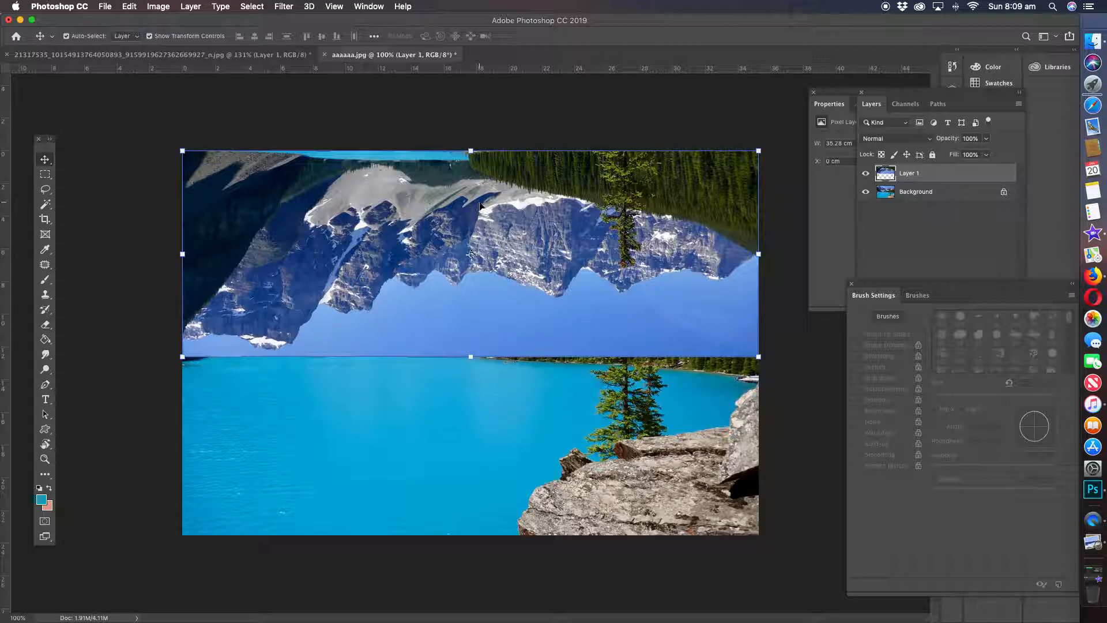
pyautogui.moveTo(450, 205); pyautogui.dragTo(452, 432)
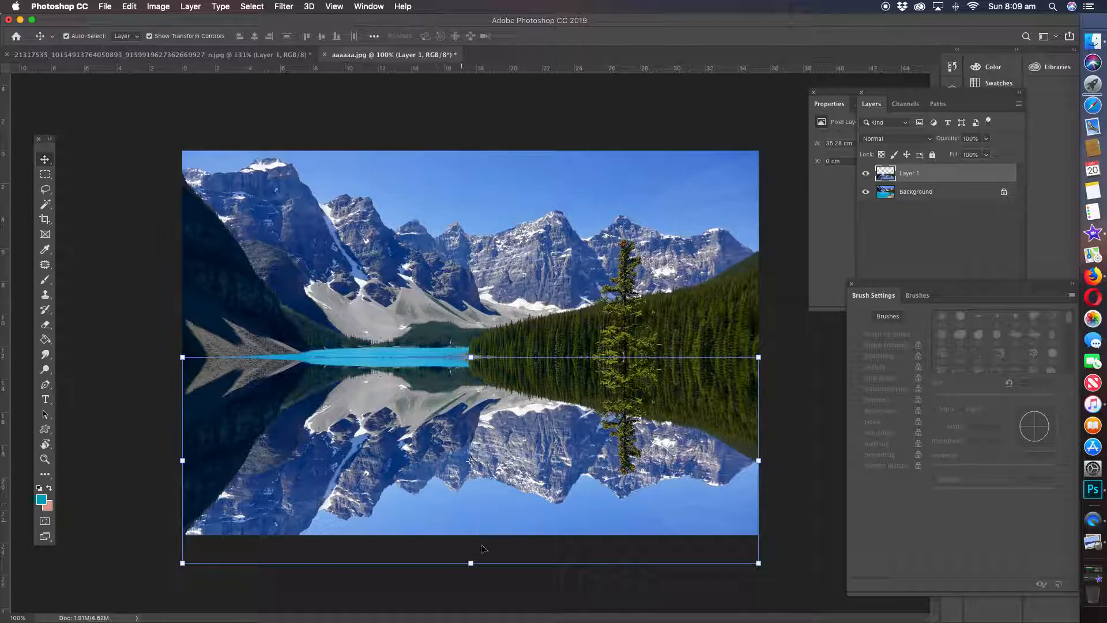
# Squash the flipped mountain layer to about 43% of its height at full width and move it up against the shoreline.
pyautogui.moveTo(472, 563)
pyautogui.mouseDown()
pyautogui.moveTo(477, 399)
pyautogui.moveTo(471, 545)
pyautogui.mouseUp()
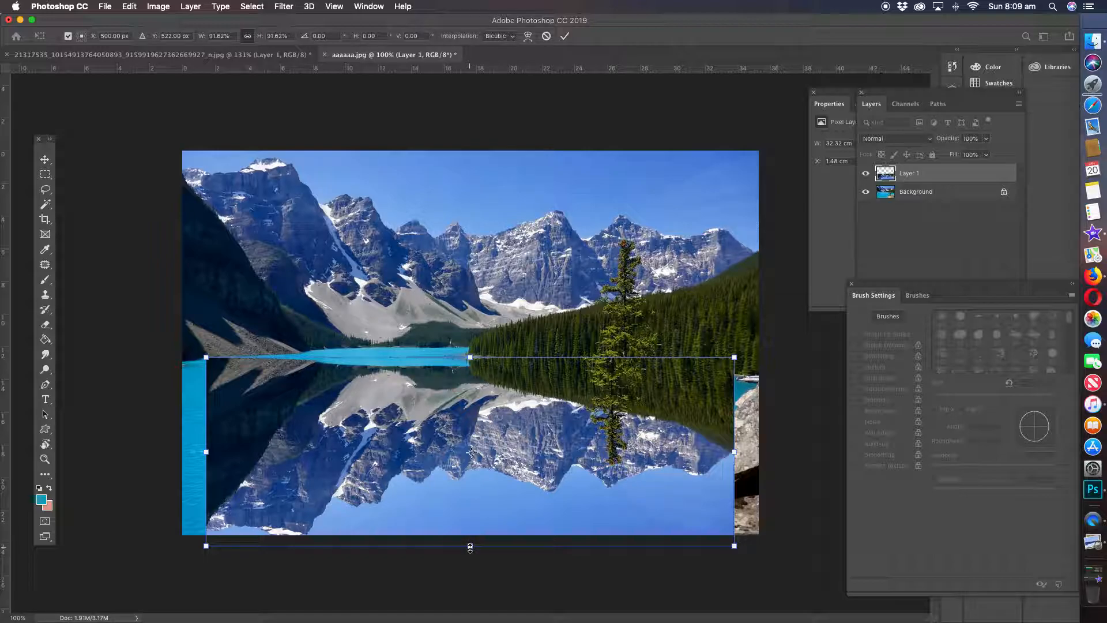
pyautogui.moveTo(470, 546); pyautogui.dragTo(475, 445)
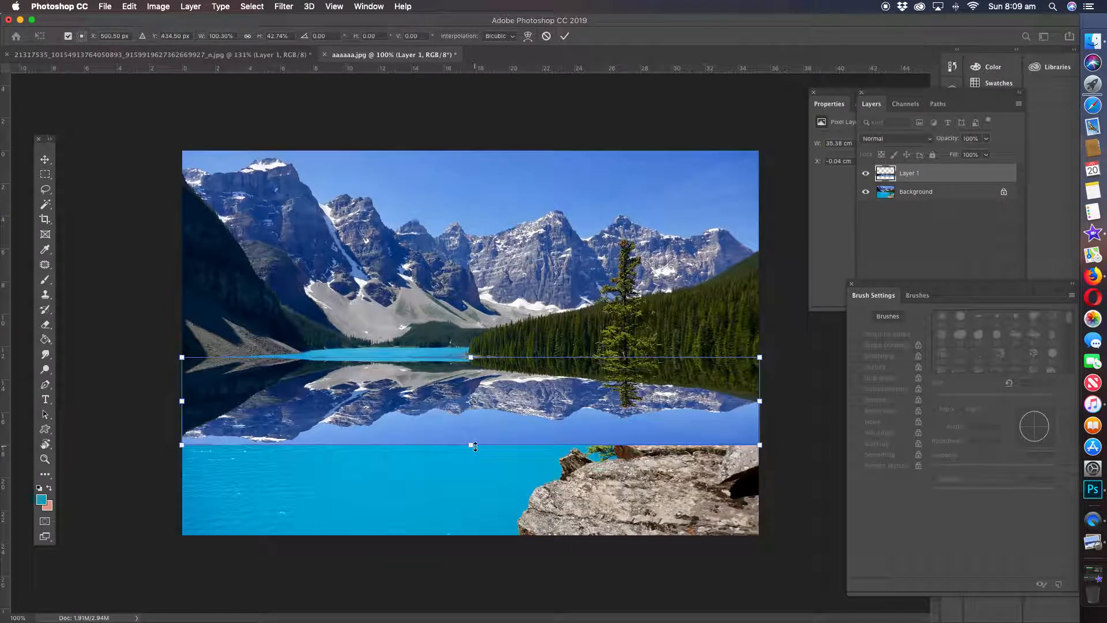
pyautogui.moveTo(474, 394); pyautogui.dragTo(481, 382)
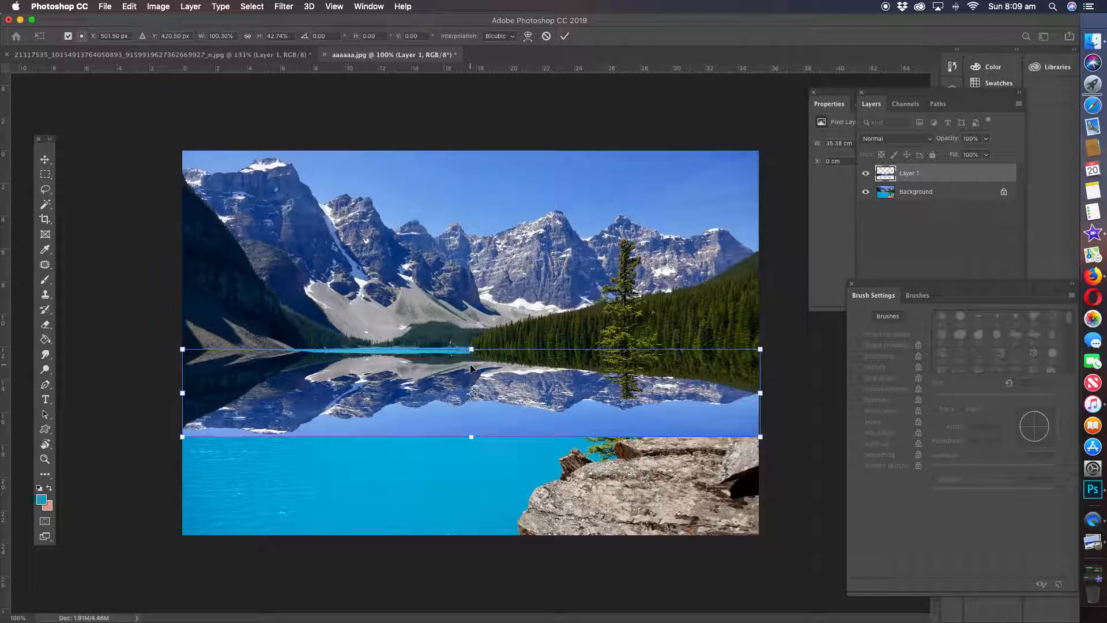
pyautogui.press('Return')
# Lower the opacity of the reflection layer to 64%.
pyautogui.click(938, 172)
pyautogui.click(986, 155)
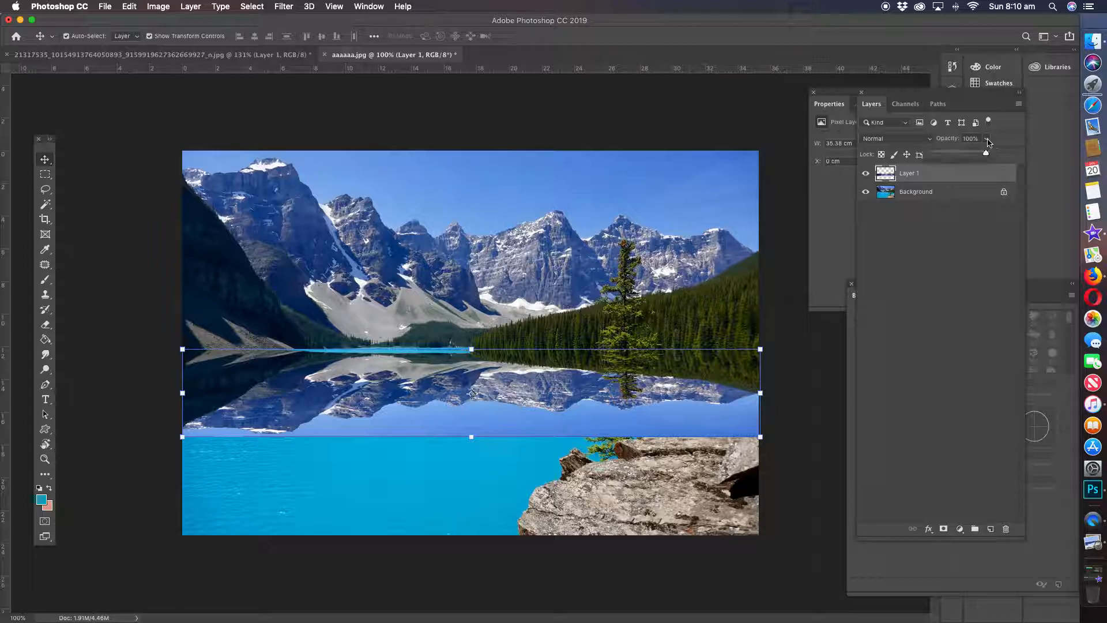
pyautogui.moveTo(968, 157); pyautogui.dragTo(967, 158)
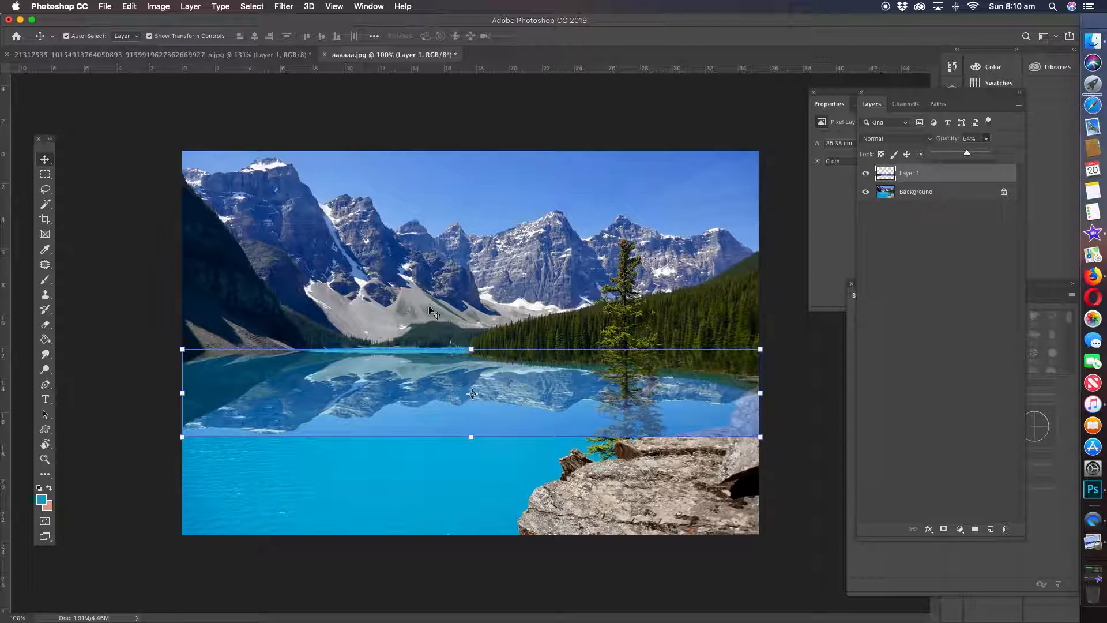
# Set the opacity of the reflection layer back to 100%.
pyautogui.click(45, 189)
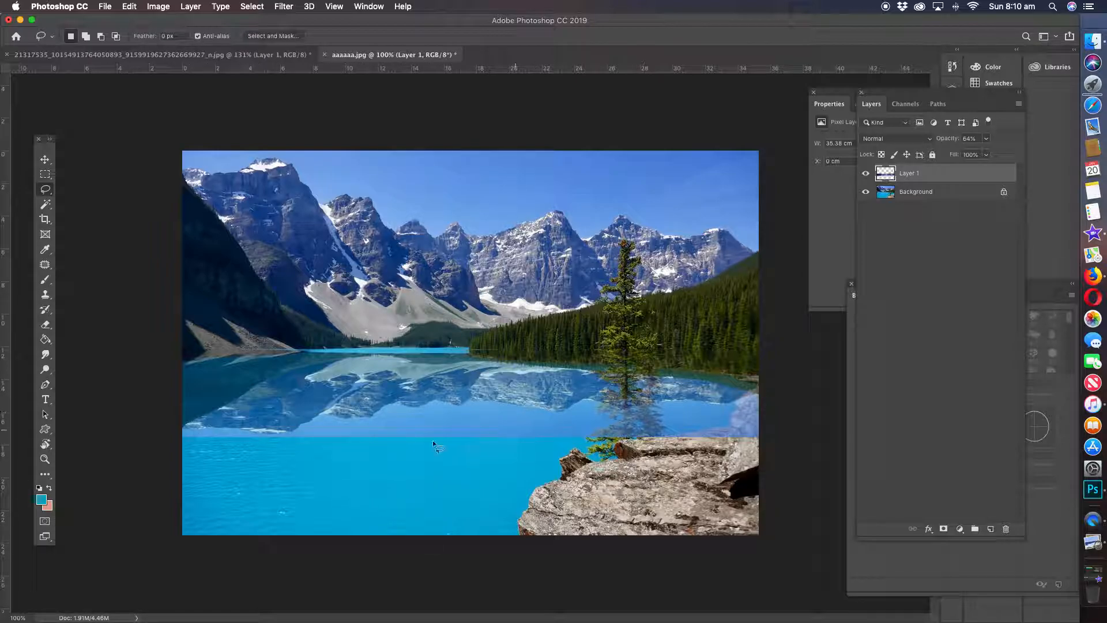
pyautogui.click(984, 140)
pyautogui.moveTo(987, 156); pyautogui.dragTo(1025, 157)
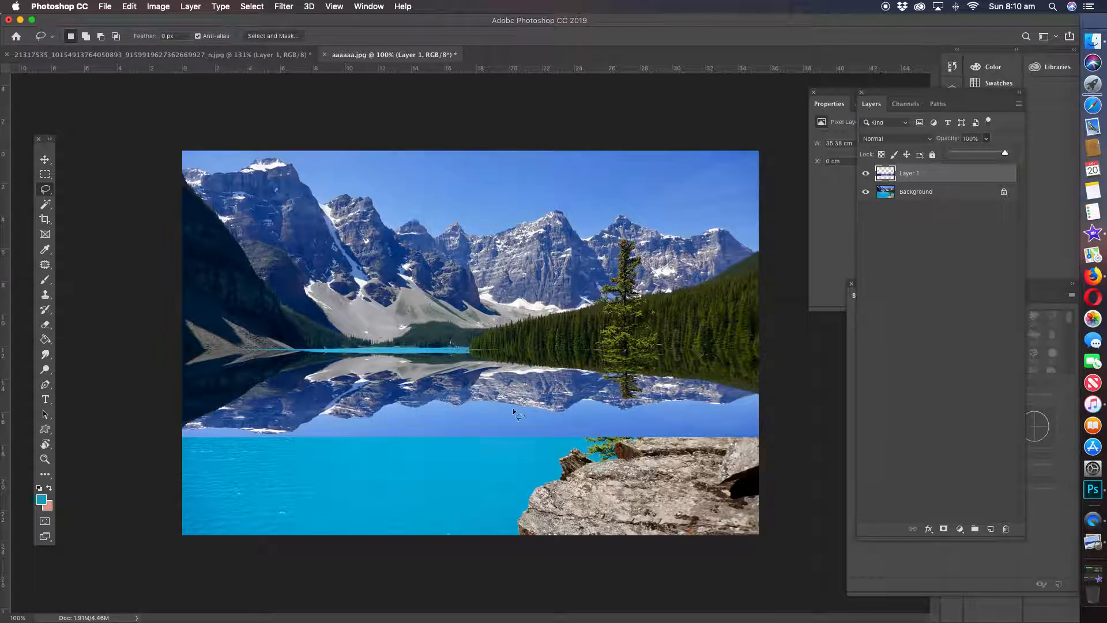
pyautogui.click(45, 204)
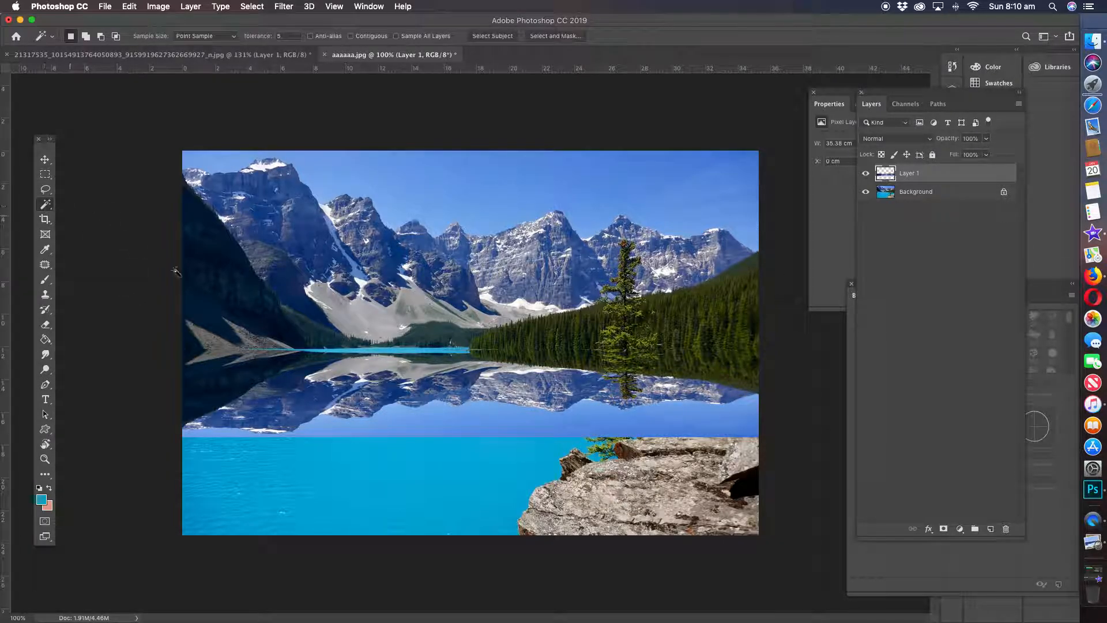
pyautogui.click(489, 427)
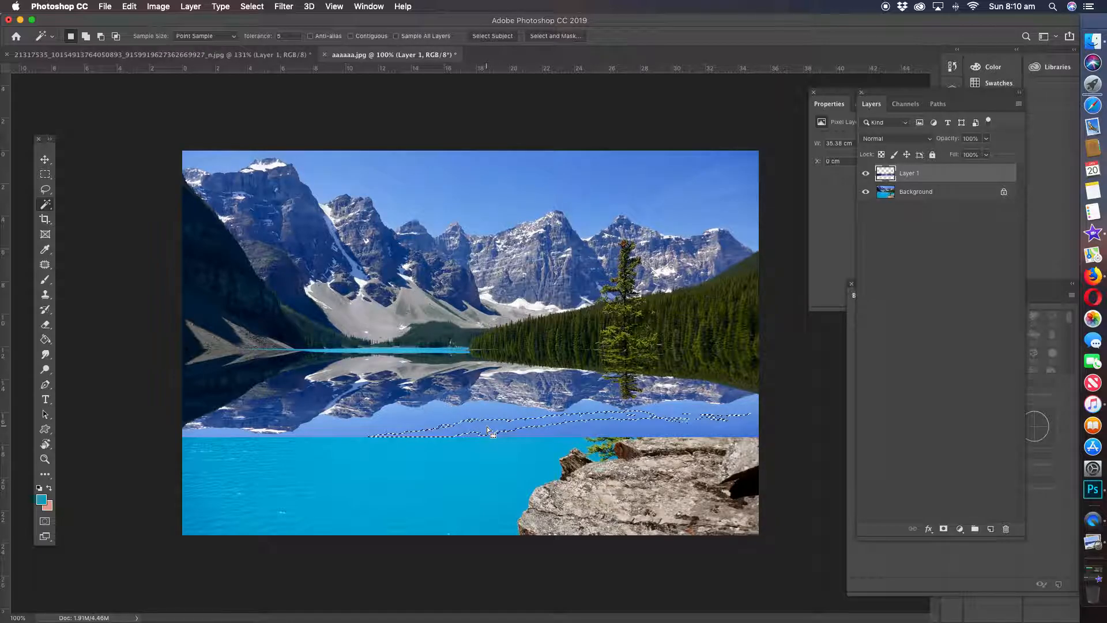
pyautogui.press('super+z')
pyautogui.click(215, 435)
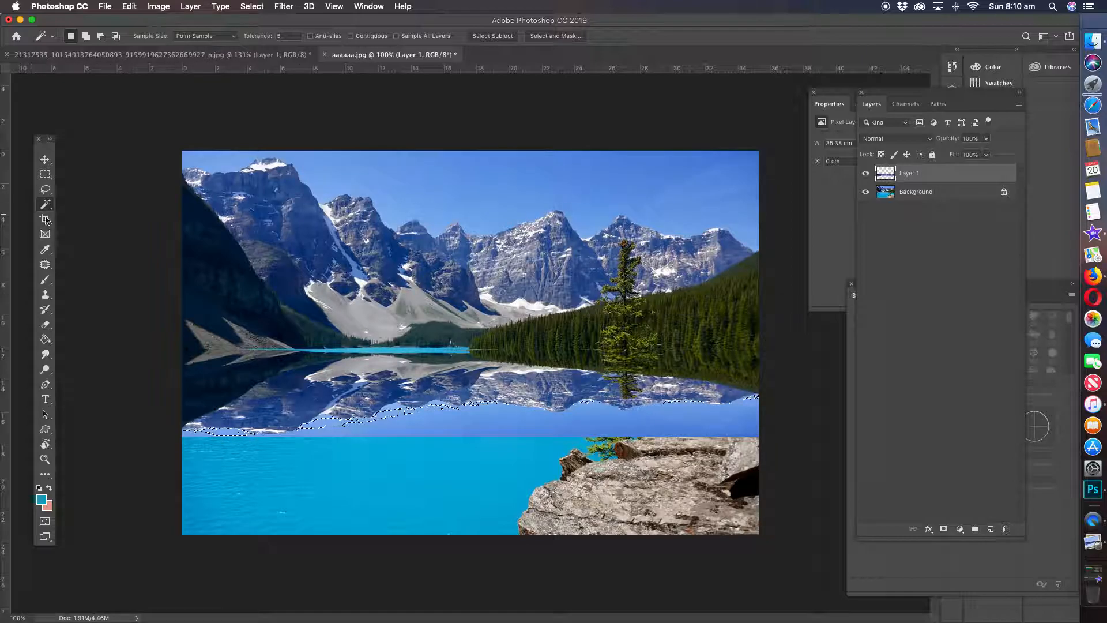
# Lasso the leftover sky strip beneath the leftmost reflected peaks on Layer 1 and cut it away.
pyautogui.click(45, 189)
pyautogui.click(311, 425)
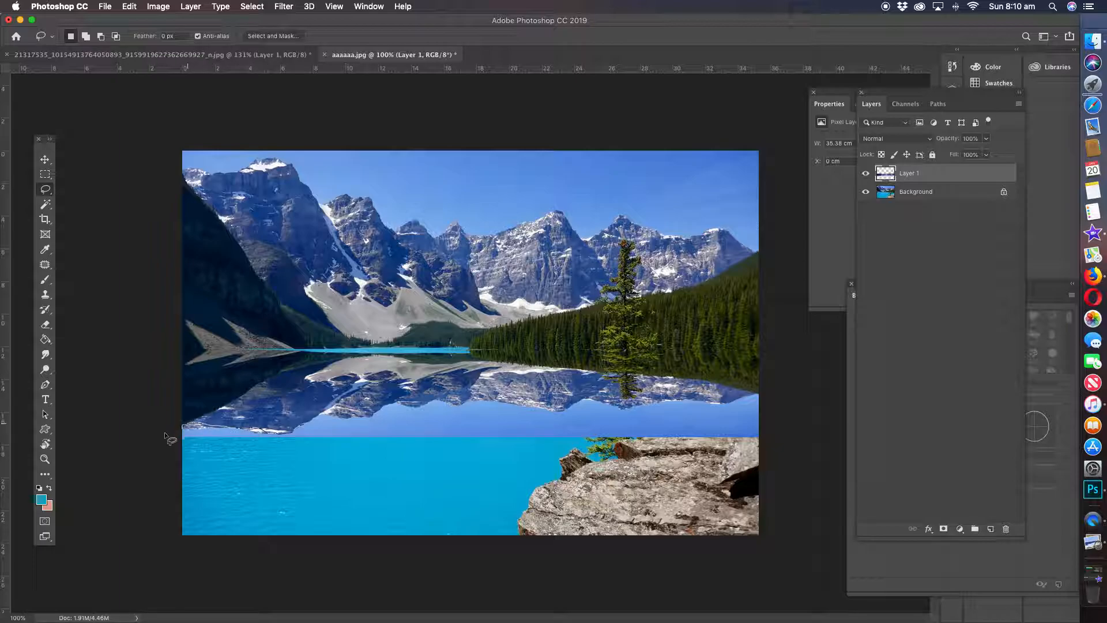
pyautogui.moveTo(375, 433); pyautogui.dragTo(372, 429)
pyautogui.press('super+x')
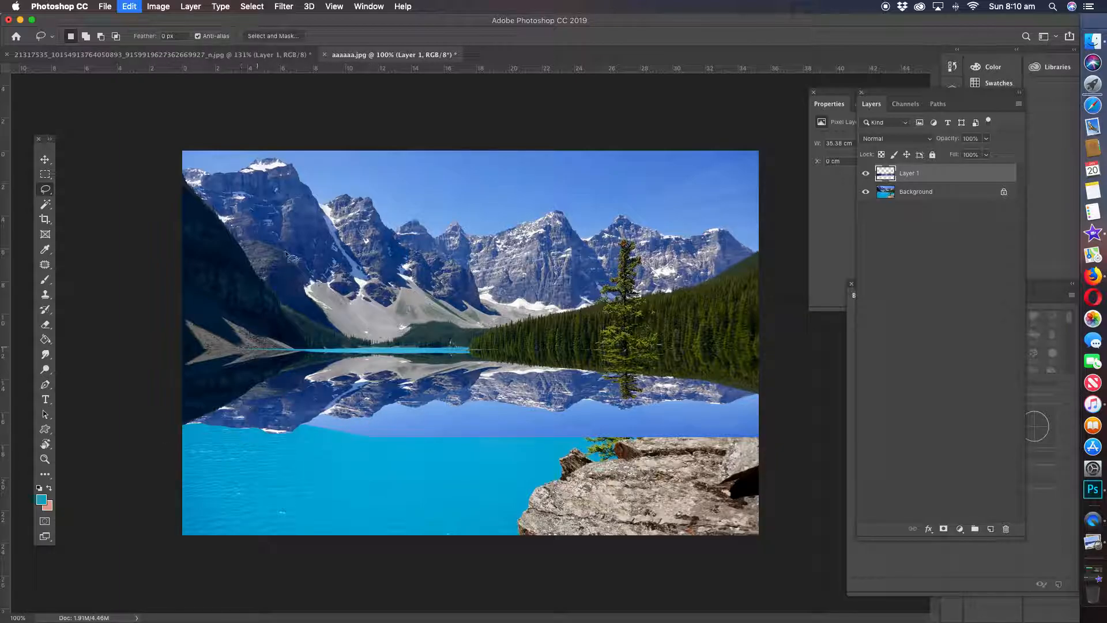
# Copy only the reflected mountains from Layer 1 into a new layer and hide Layer 1.
pyautogui.click(252, 8)
pyautogui.click(265, 140)
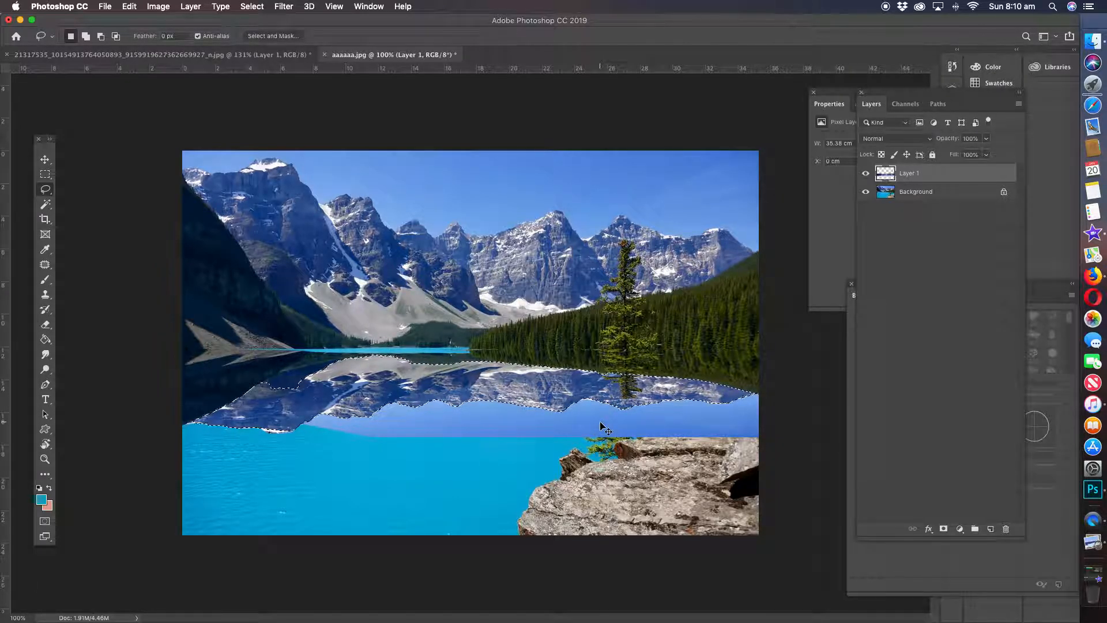
pyautogui.click(129, 6)
pyautogui.click(148, 89)
pyautogui.click(865, 175)
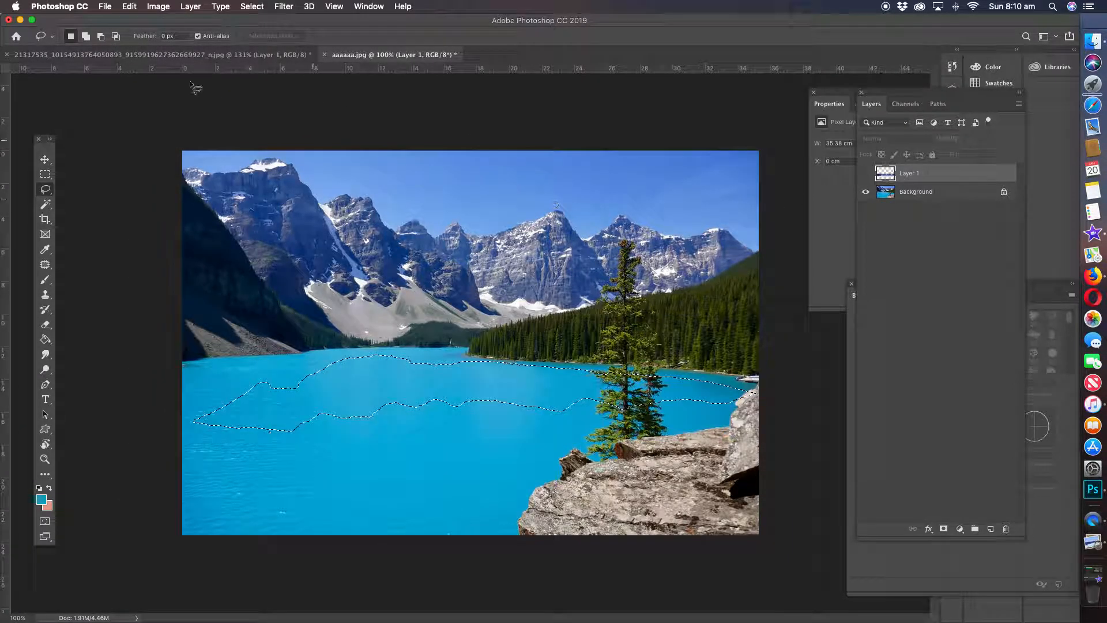
pyautogui.click(130, 7)
pyautogui.click(148, 111)
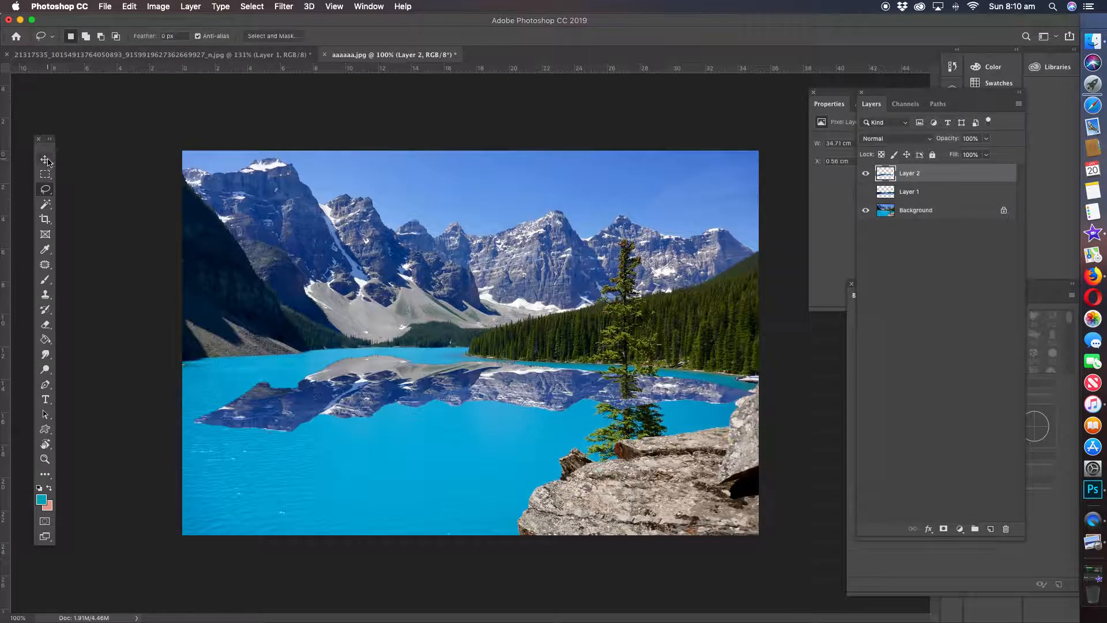
# Move the pasted mountain reflection left and up against the shoreline and lower its layer opacity to 67%.
pyautogui.moveTo(507, 385); pyautogui.dragTo(473, 379)
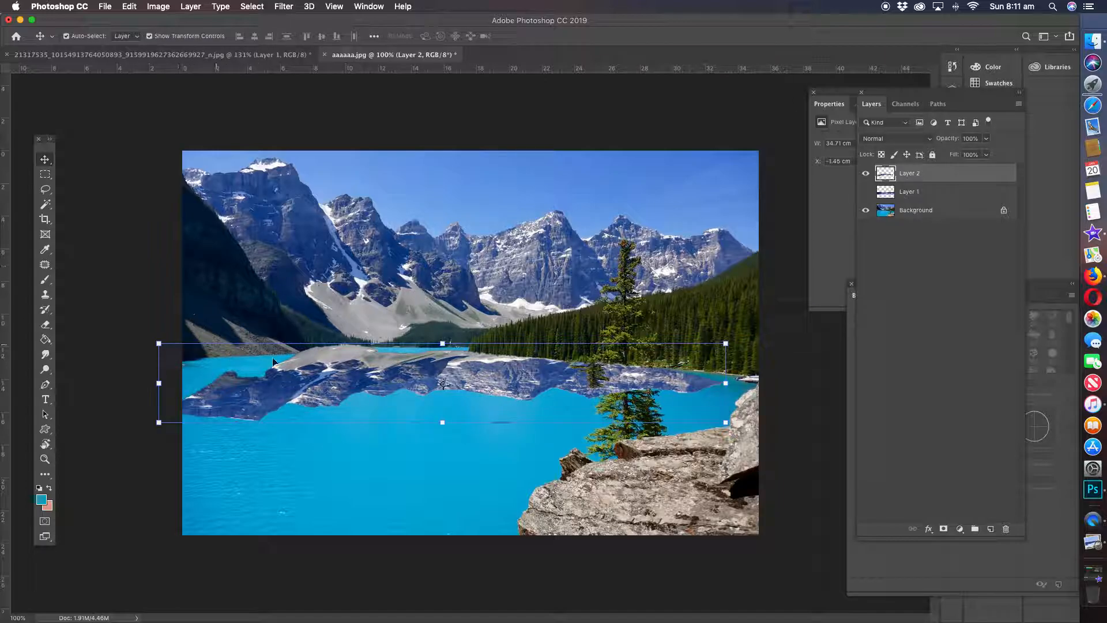
pyautogui.moveTo(403, 375); pyautogui.dragTo(412, 378)
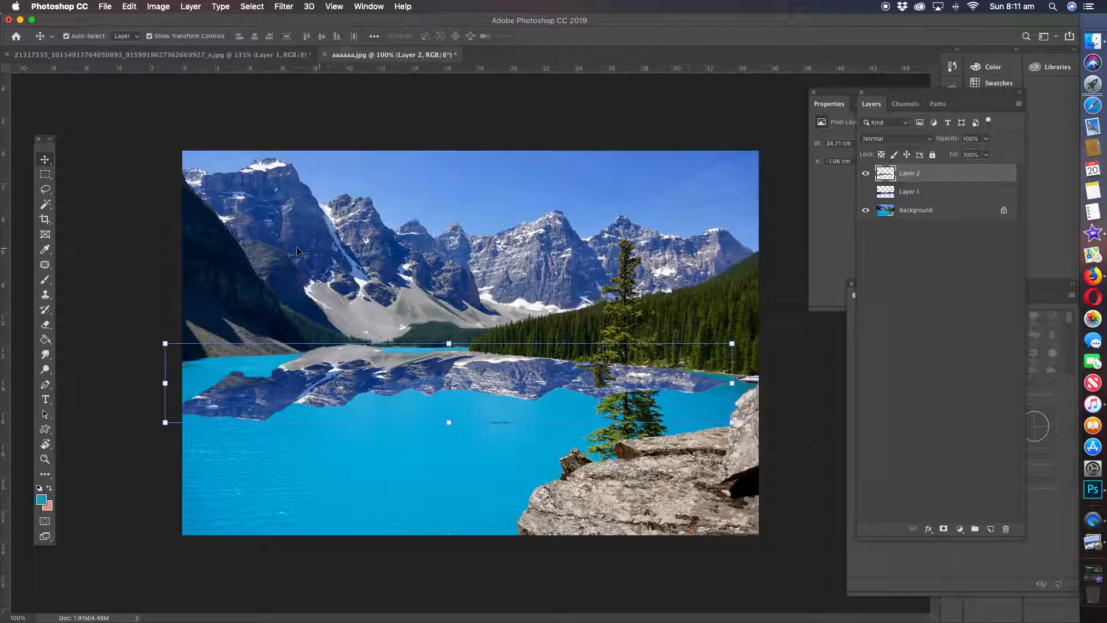
pyautogui.click(46, 190)
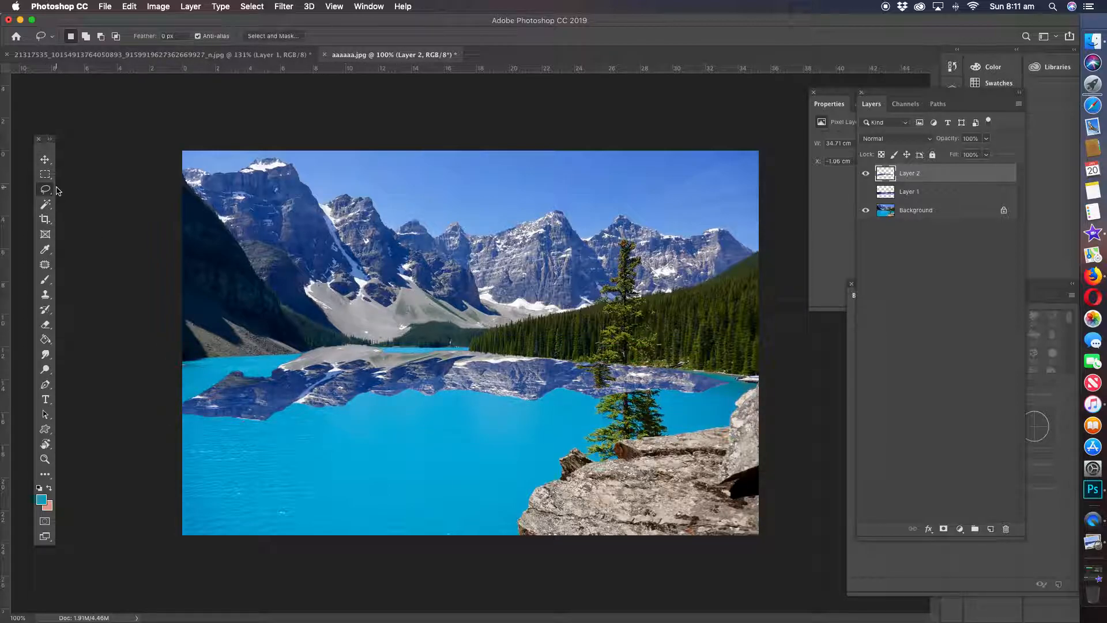
pyautogui.click(986, 140)
pyautogui.moveTo(970, 155); pyautogui.dragTo(969, 158)
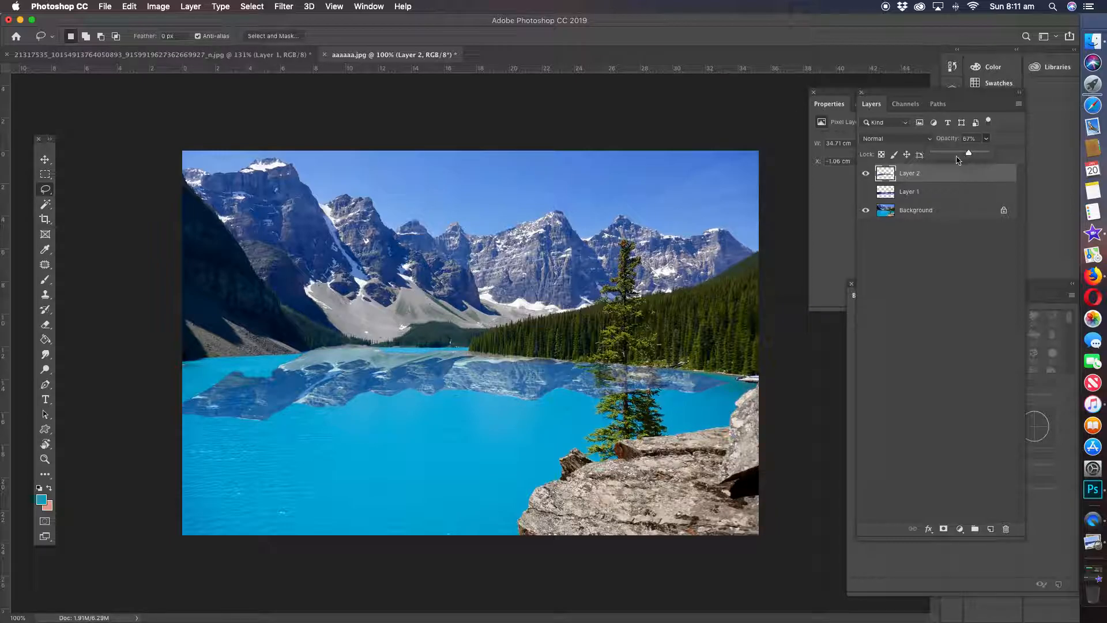
# Try showing Layer 1 beneath the new reflection at 64% opacity, and hide it again.
pyautogui.click(865, 193)
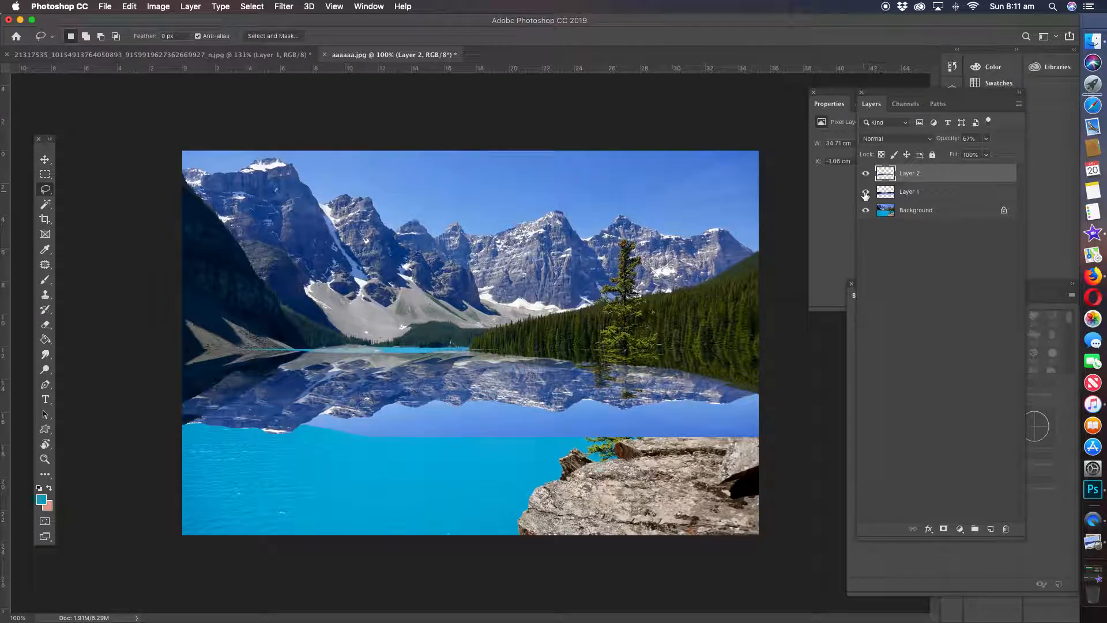
pyautogui.click(921, 190)
pyautogui.click(986, 138)
pyautogui.moveTo(986, 154); pyautogui.dragTo(968, 155)
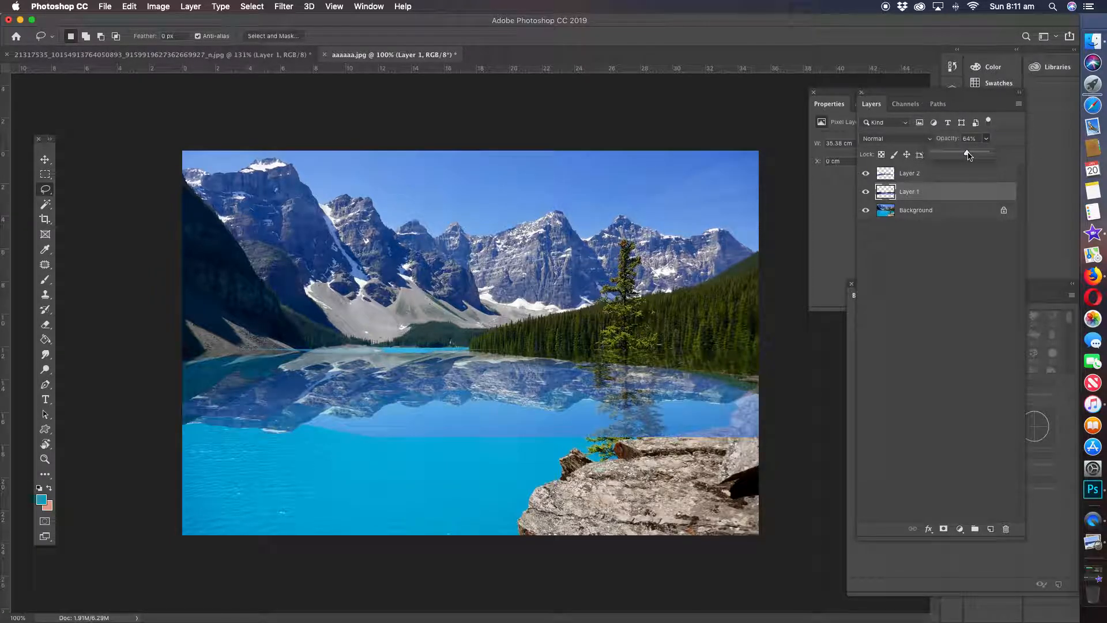
pyautogui.click(865, 192)
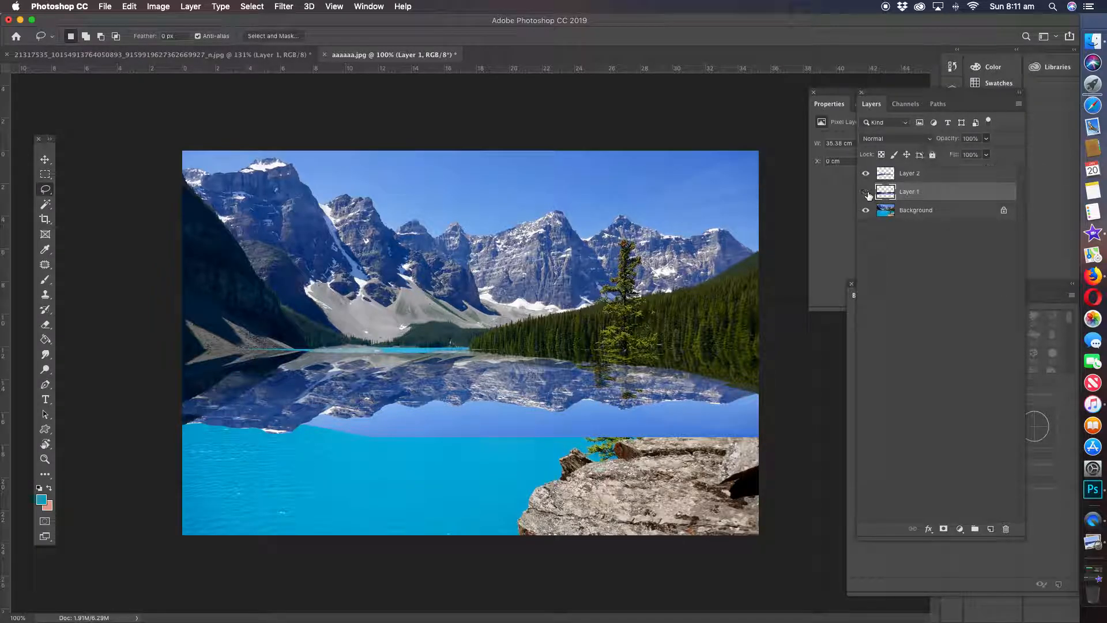
# Try to erase the part of Layer 2's reflection that covers the foreground tree.
pyautogui.click(912, 174)
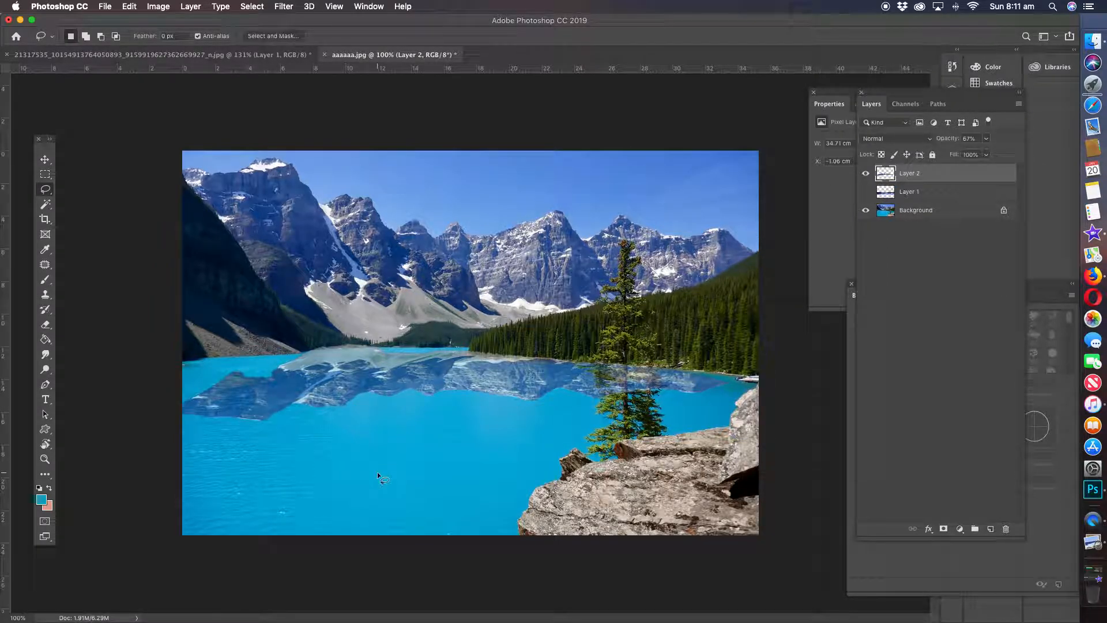
pyautogui.click(45, 459)
pyautogui.moveTo(599, 392); pyautogui.dragTo(699, 373)
pyautogui.click(698, 373)
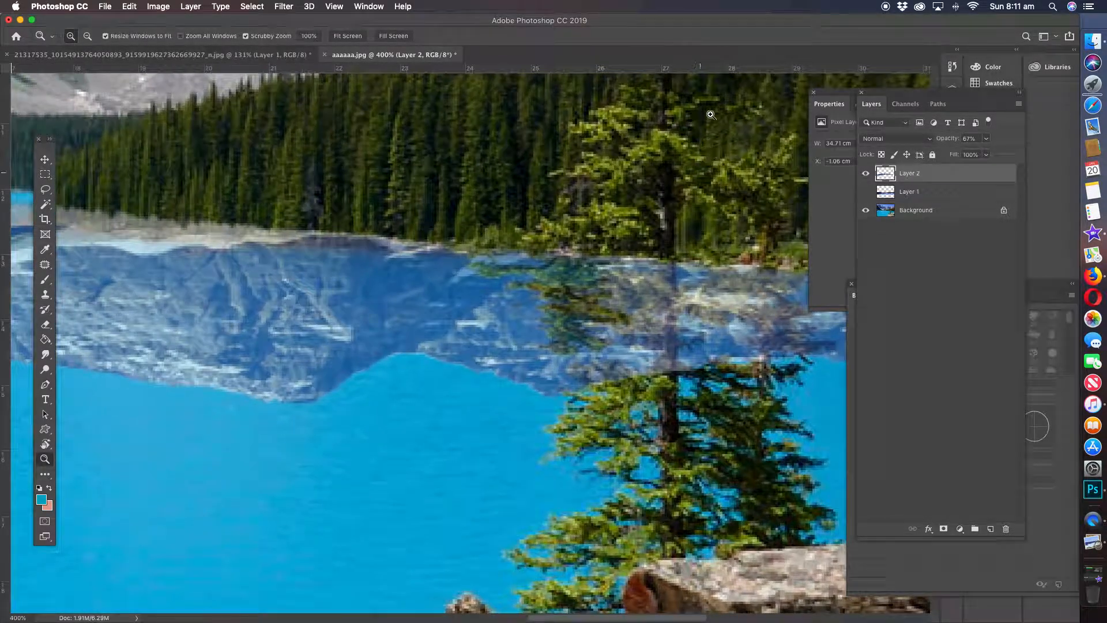
pyautogui.moveTo(690, 27); pyautogui.dragTo(582, 28)
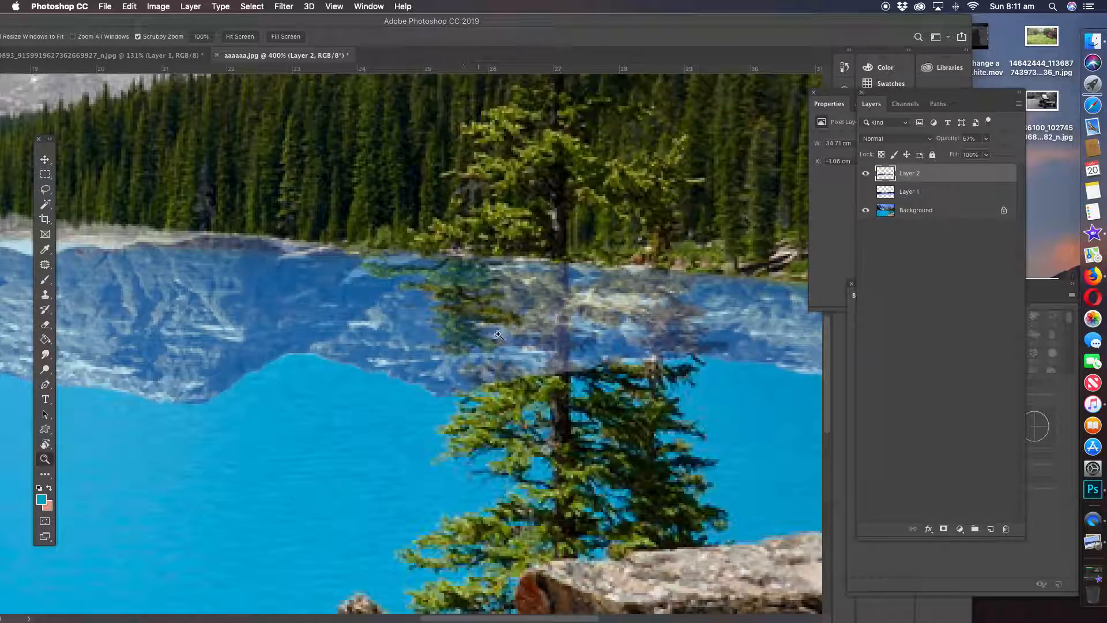
pyautogui.click(45, 324)
pyautogui.moveTo(549, 228)
pyautogui.mouseDown()
pyautogui.moveTo(564, 275)
pyautogui.moveTo(551, 346)
pyautogui.moveTo(568, 254)
pyautogui.moveTo(478, 277)
pyautogui.moveTo(490, 328)
pyautogui.moveTo(647, 298)
pyautogui.moveTo(600, 331)
pyautogui.mouseUp()
pyautogui.press('super+z')
# Lasso the tree area covered by the reflection on the Background and place a copy of it on a new layer above Layer 2.
pyautogui.click(908, 213)
pyautogui.press('l')
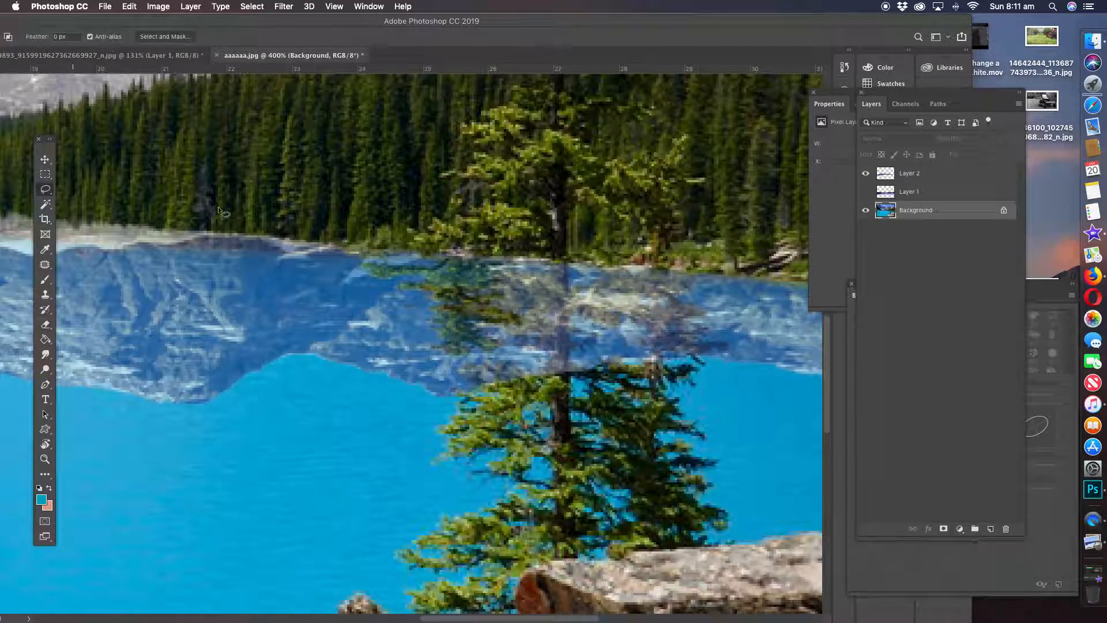
pyautogui.moveTo(456, 243)
pyautogui.mouseDown()
pyautogui.moveTo(343, 278)
pyautogui.moveTo(432, 403)
pyautogui.moveTo(713, 400)
pyautogui.moveTo(689, 233)
pyautogui.moveTo(461, 224)
pyautogui.moveTo(412, 236)
pyautogui.mouseUp()
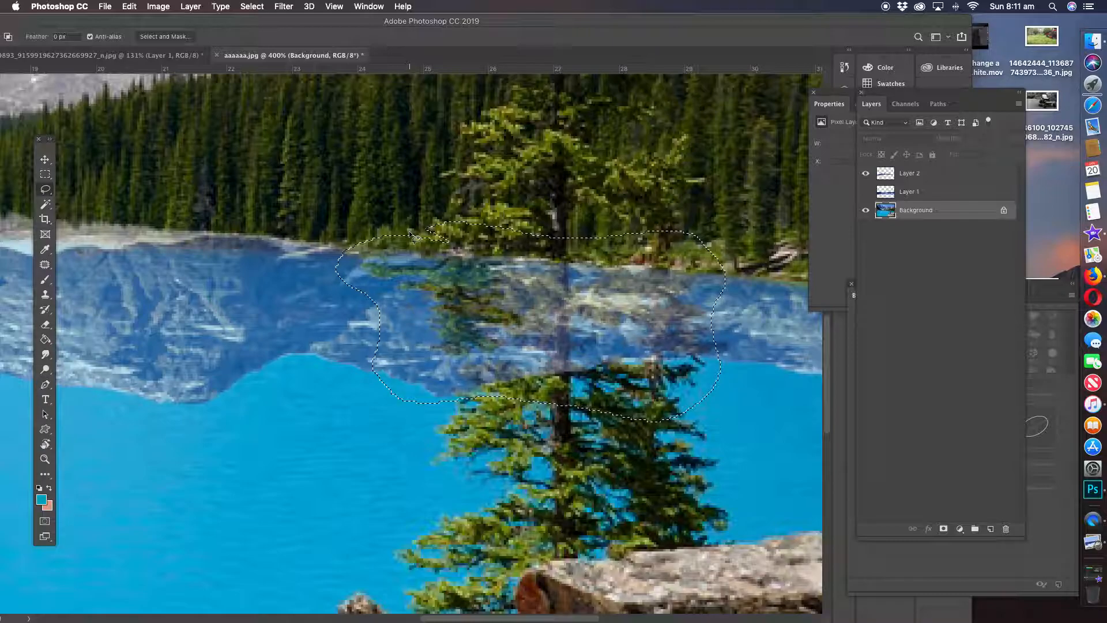
pyautogui.click(906, 177)
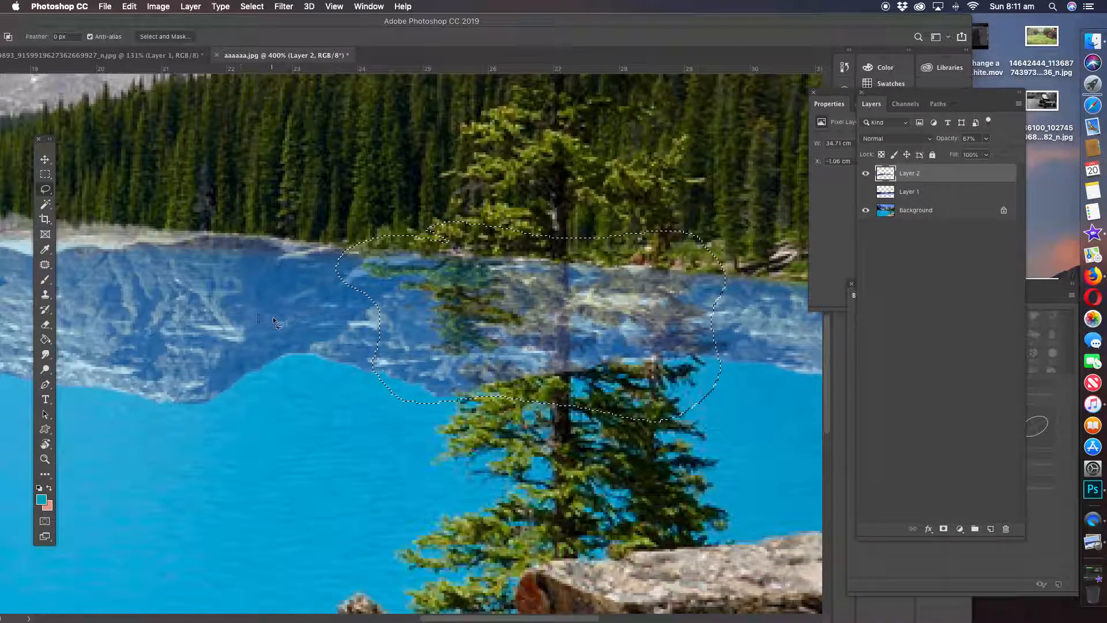
pyautogui.hotkey('ctrl', 'j')
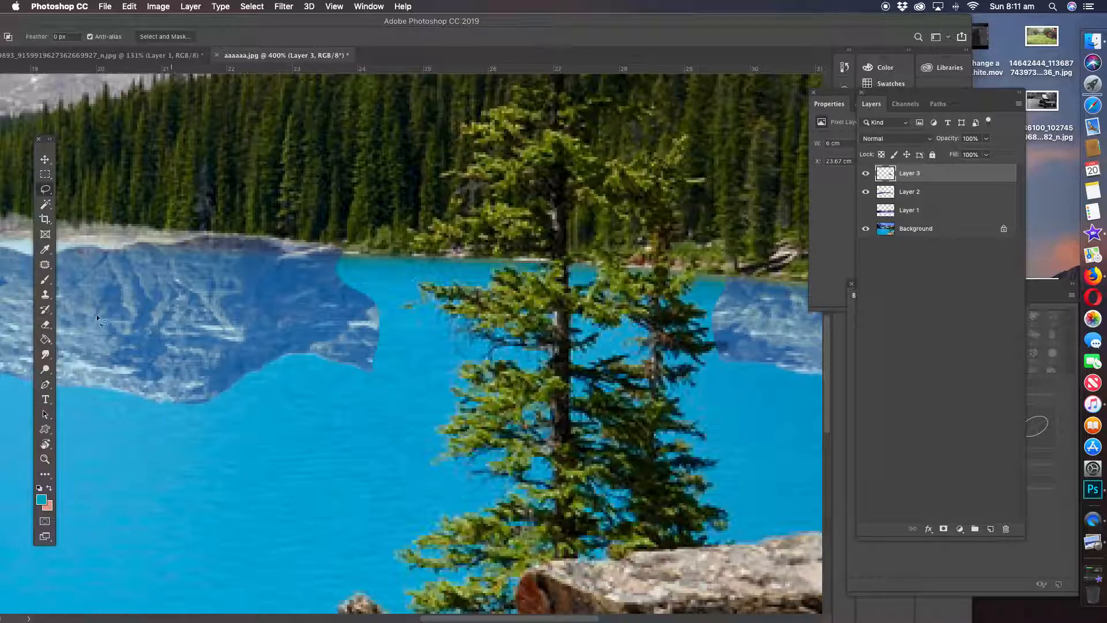
# Select patches of blue water around the tree on Layer 3 with the Magic Wand and delete them.
pyautogui.click(45, 204)
pyautogui.click(425, 358)
pyautogui.press('Delete')
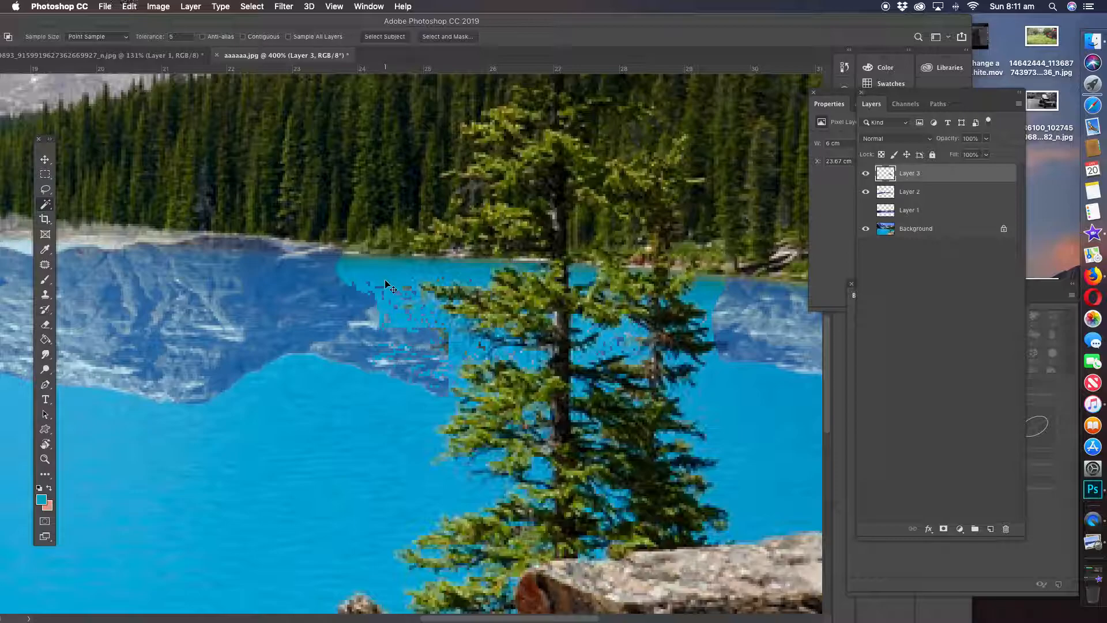
pyautogui.hotkey('ctrl', 'd')
pyautogui.click(390, 279)
pyautogui.press('Delete')
pyautogui.click(392, 271)
pyautogui.press('Delete')
pyautogui.press('super+d')
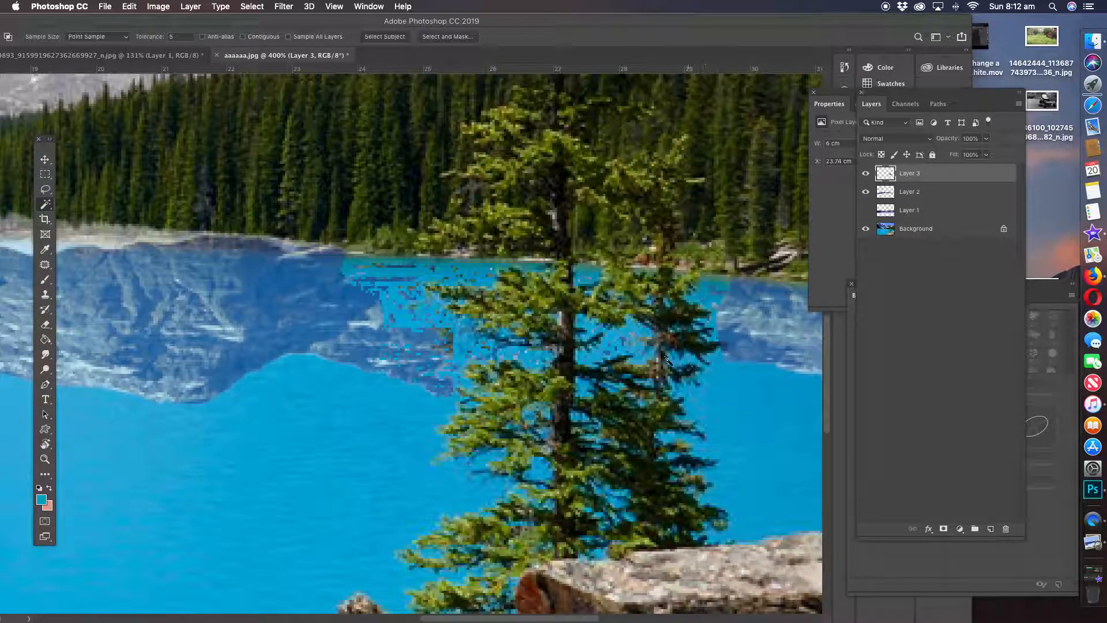
# Erase the remaining water around and between the tree branches on Layer 3.
pyautogui.click(46, 324)
pyautogui.moveTo(493, 276)
pyautogui.mouseDown()
pyautogui.moveTo(327, 267)
pyautogui.moveTo(373, 304)
pyautogui.moveTo(437, 312)
pyautogui.moveTo(425, 345)
pyautogui.moveTo(530, 355)
pyautogui.moveTo(387, 376)
pyautogui.mouseUp()
pyautogui.moveTo(634, 338)
pyautogui.mouseDown()
pyautogui.moveTo(623, 343)
pyautogui.moveTo(640, 346)
pyautogui.moveTo(715, 282)
pyautogui.moveTo(730, 333)
pyautogui.moveTo(712, 352)
pyautogui.mouseUp()
pyautogui.moveTo(522, 268); pyautogui.dragTo(520, 264)
pyautogui.moveTo(597, 265)
pyautogui.mouseDown()
pyautogui.moveTo(578, 282)
pyautogui.moveTo(587, 286)
pyautogui.mouseUp()
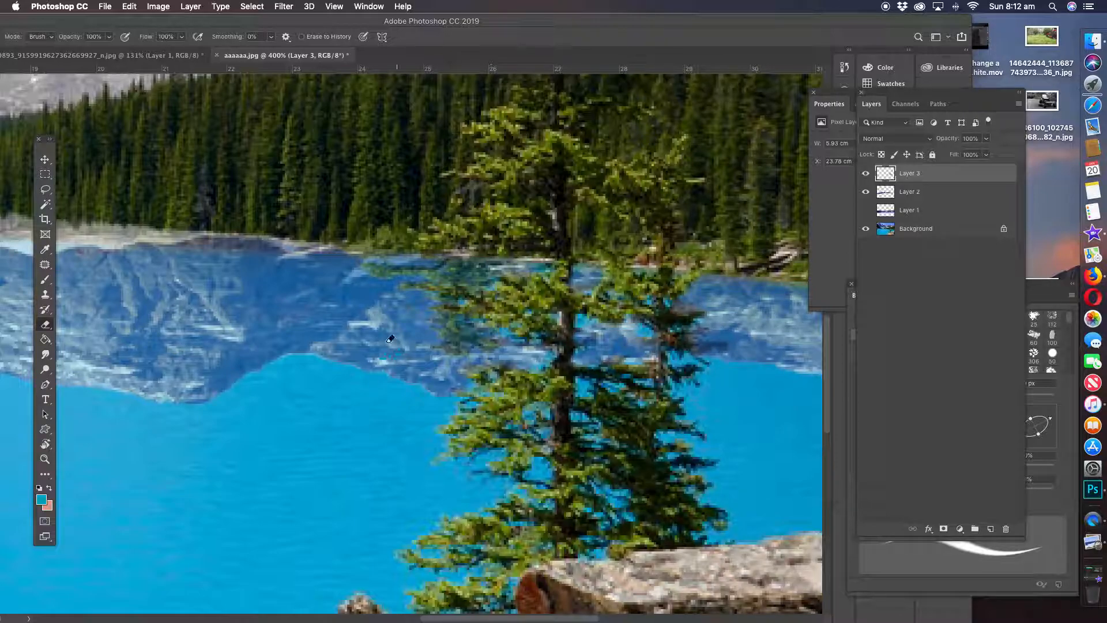
# Clone reflection texture on Layer 2 over the open water gaps along the left and far shoreline.
pyautogui.click(45, 459)
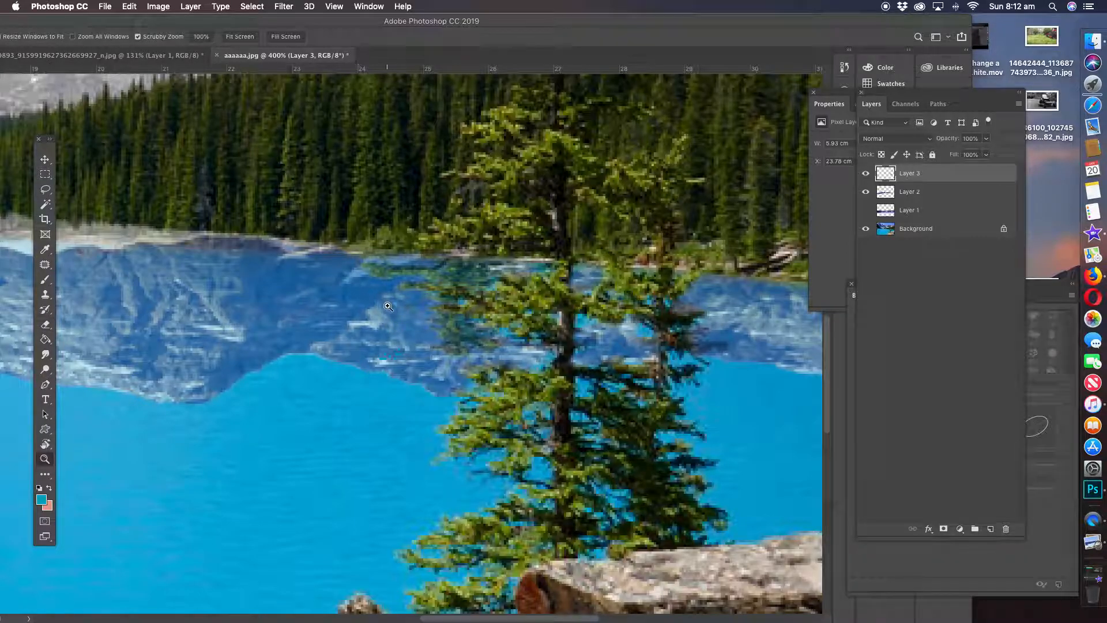
pyautogui.keyDown('alt'); pyautogui.click(395, 308); pyautogui.keyUp('alt')
pyautogui.keyDown('alt'); pyautogui.click(395, 309); pyautogui.keyUp('alt')
pyautogui.keyDown('alt'); pyautogui.click(341, 370); pyautogui.keyUp('alt')
pyautogui.moveTo(264, 236); pyautogui.dragTo(489, 272)
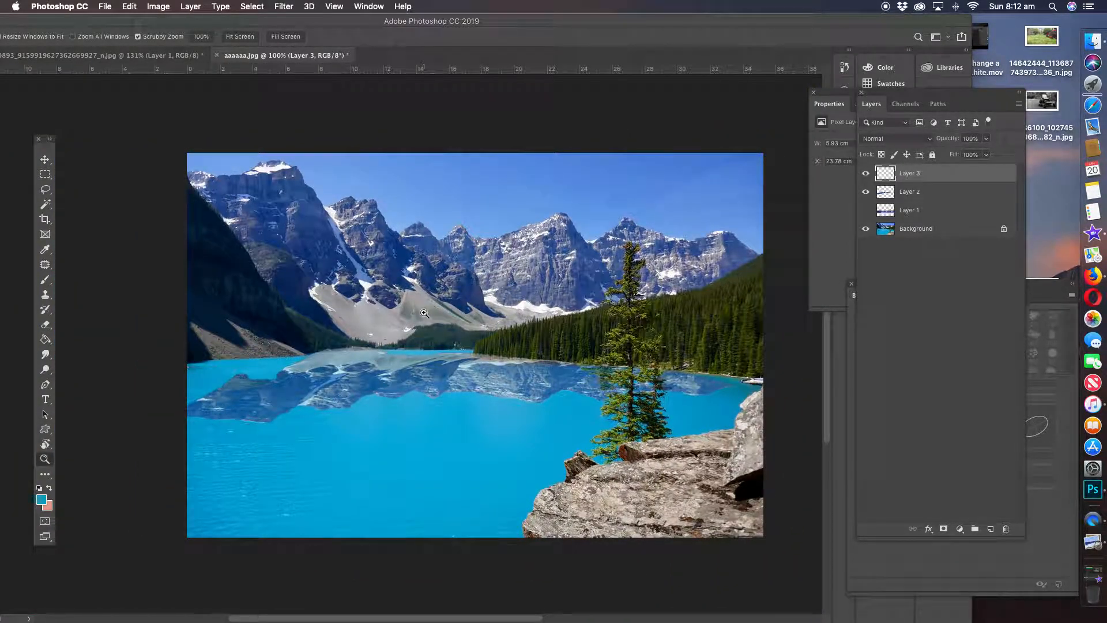
pyautogui.click(348, 419)
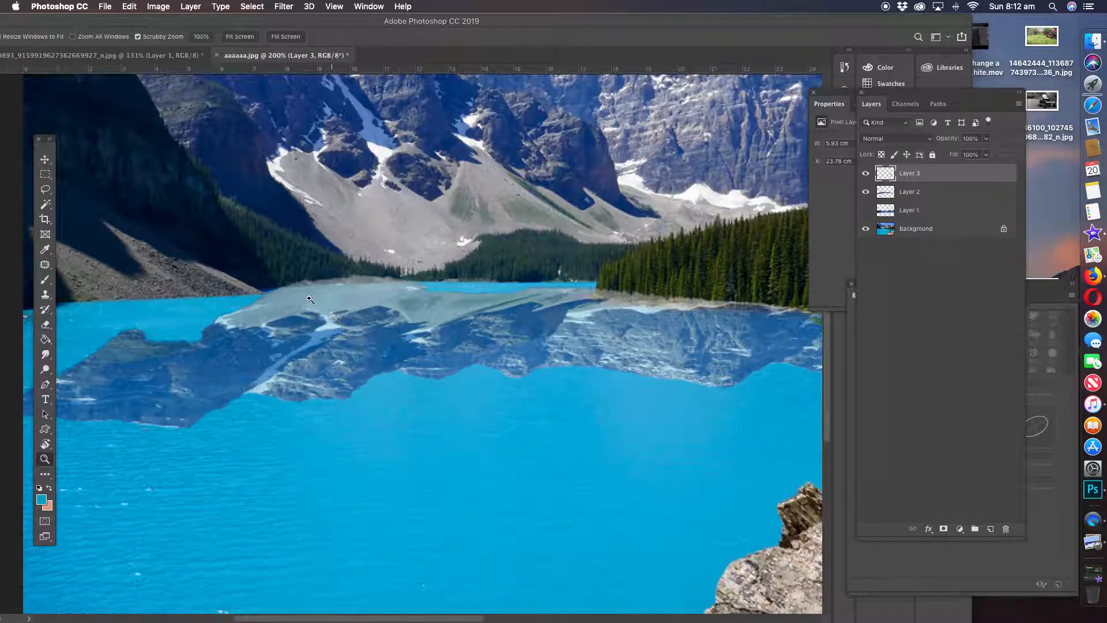
pyautogui.click(908, 193)
pyautogui.moveTo(248, 254); pyautogui.dragTo(334, 296)
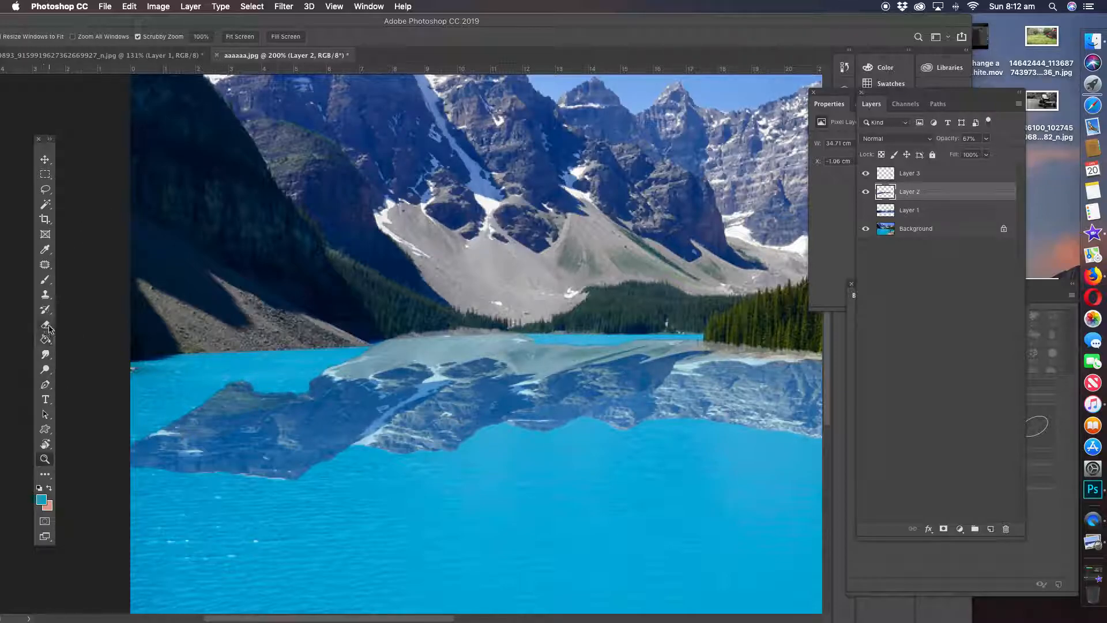
pyautogui.click(46, 294)
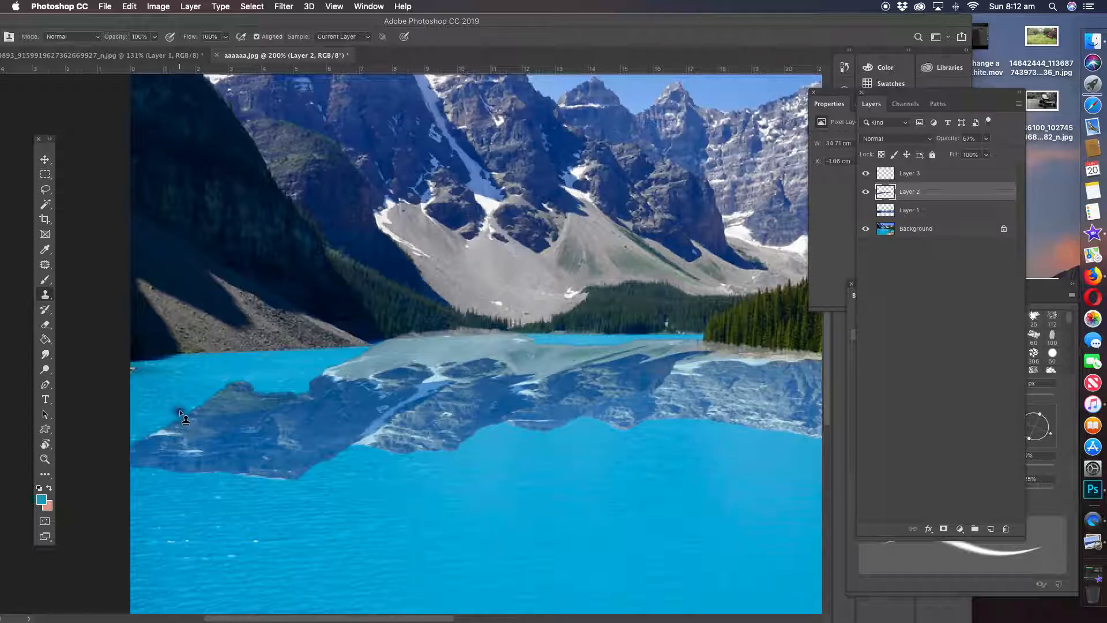
pyautogui.moveTo(180, 410)
pyautogui.mouseDown()
pyautogui.moveTo(211, 402)
pyautogui.moveTo(153, 397)
pyautogui.moveTo(161, 413)
pyautogui.moveTo(138, 410)
pyautogui.moveTo(144, 387)
pyautogui.moveTo(120, 382)
pyautogui.moveTo(125, 398)
pyautogui.moveTo(169, 384)
pyautogui.moveTo(125, 393)
pyautogui.mouseUp()
pyautogui.moveTo(310, 381)
pyautogui.mouseDown()
pyautogui.moveTo(276, 386)
pyautogui.moveTo(308, 370)
pyautogui.moveTo(290, 363)
pyautogui.mouseUp()
pyautogui.moveTo(372, 347)
pyautogui.mouseDown()
pyautogui.moveTo(206, 365)
pyautogui.moveTo(289, 371)
pyautogui.moveTo(242, 387)
pyautogui.moveTo(195, 372)
pyautogui.moveTo(229, 379)
pyautogui.moveTo(221, 388)
pyautogui.moveTo(222, 366)
pyautogui.moveTo(128, 367)
pyautogui.moveTo(221, 358)
pyautogui.moveTo(147, 391)
pyautogui.mouseUp()
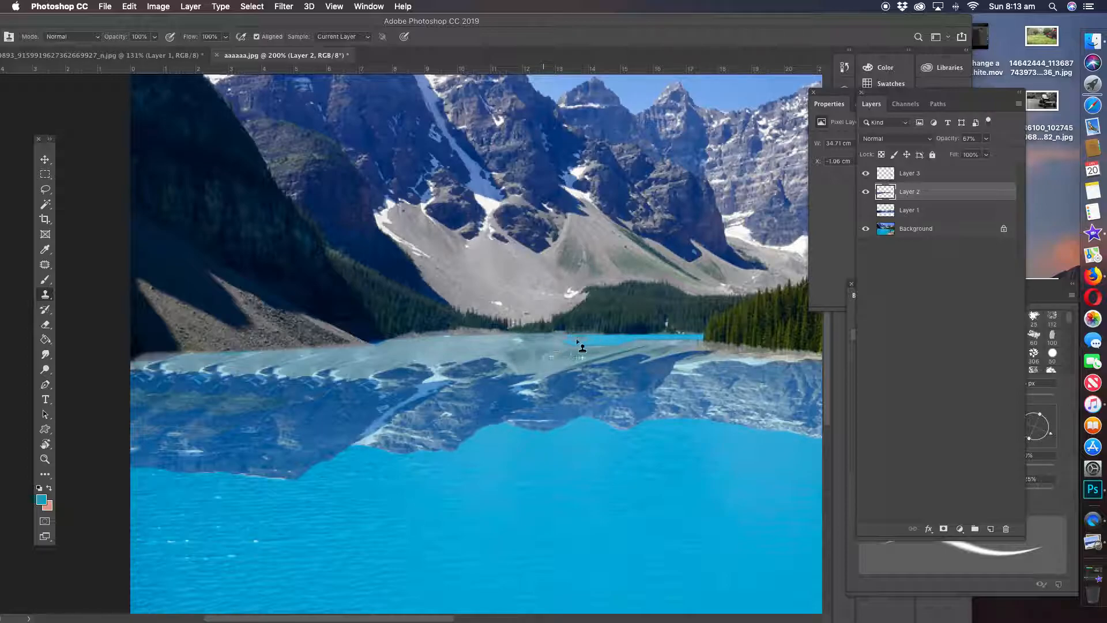
pyautogui.moveTo(605, 336); pyautogui.dragTo(683, 341)
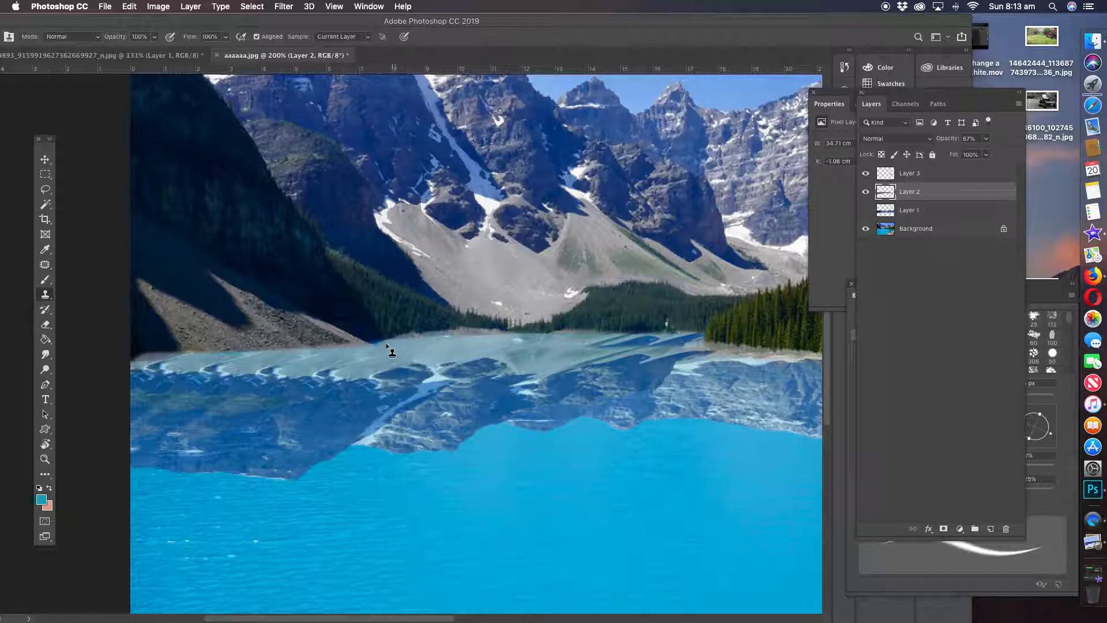
# View the whole photo and lower the opacity of Layer 2 to 41%.
pyautogui.click(44, 459)
pyautogui.keyDown('alt'); pyautogui.click(580, 345); pyautogui.keyUp('alt')
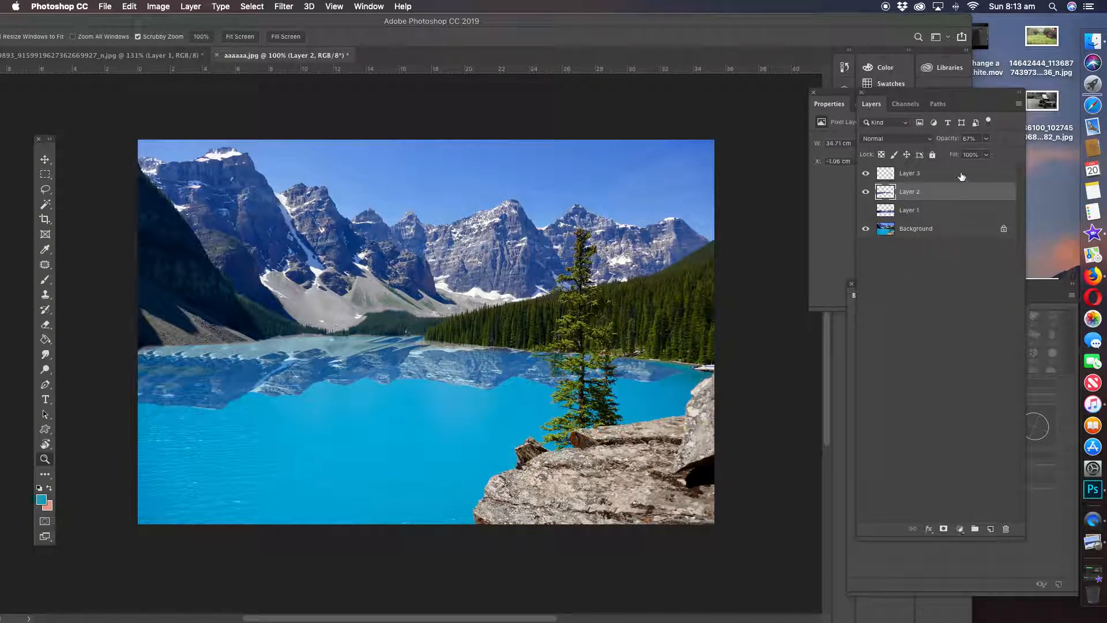
pyautogui.click(987, 139)
pyautogui.moveTo(986, 156); pyautogui.dragTo(977, 156)
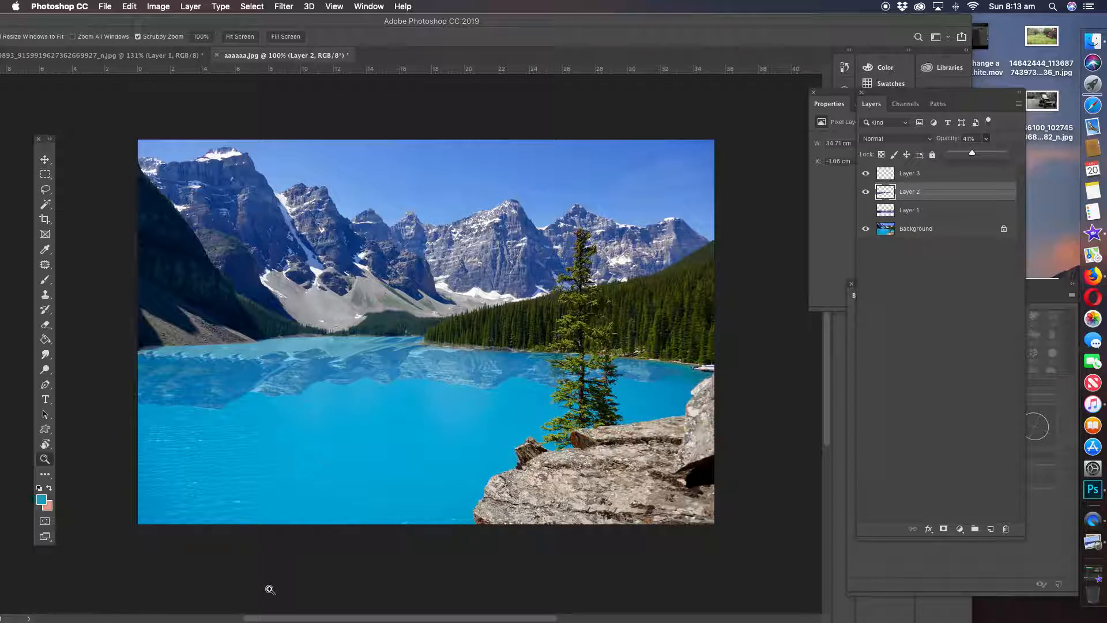
# Set up the Eraser for Layer 2 with a soft elliptical tip about 367 px in size and 71% roundness.
pyautogui.click(927, 195)
pyautogui.click(46, 324)
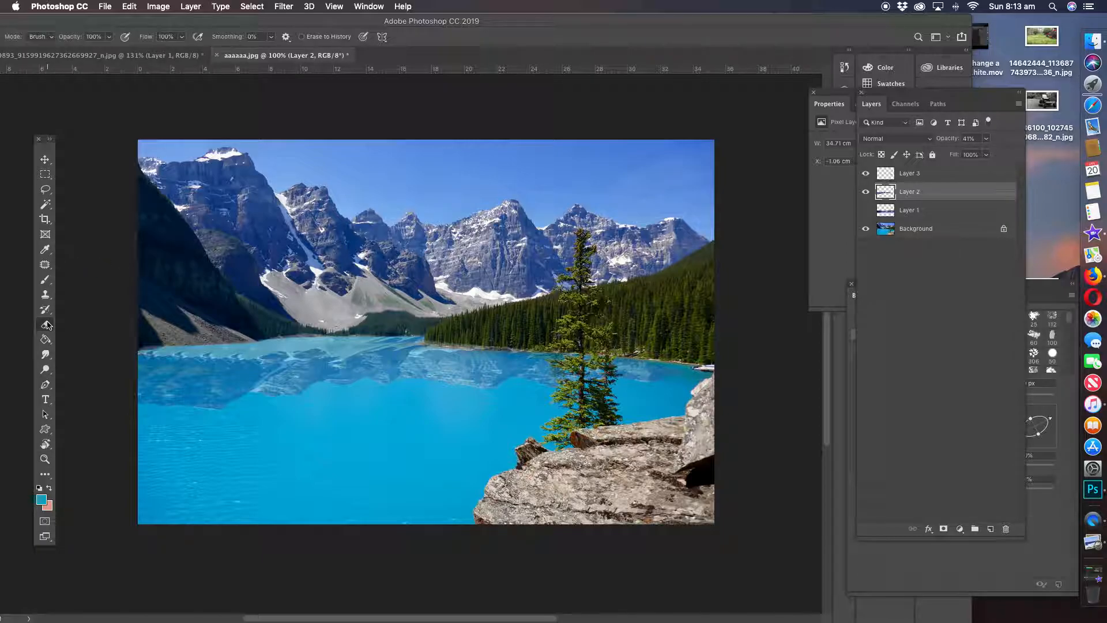
pyautogui.click(1065, 450)
pyautogui.click(1020, 397)
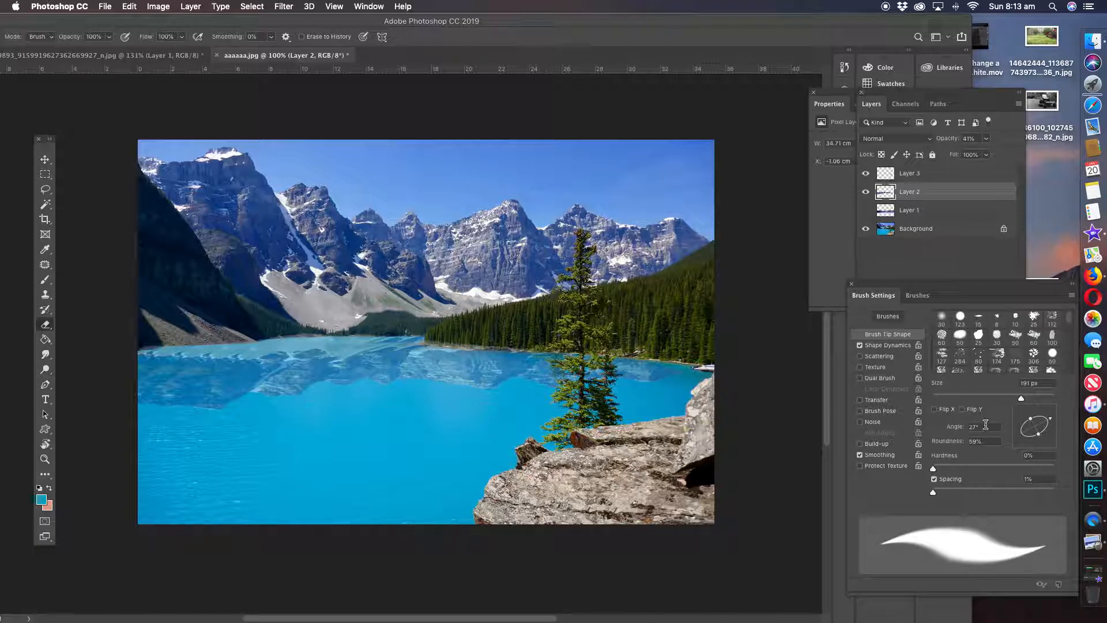
pyautogui.moveTo(1027, 421); pyautogui.dragTo(1034, 397)
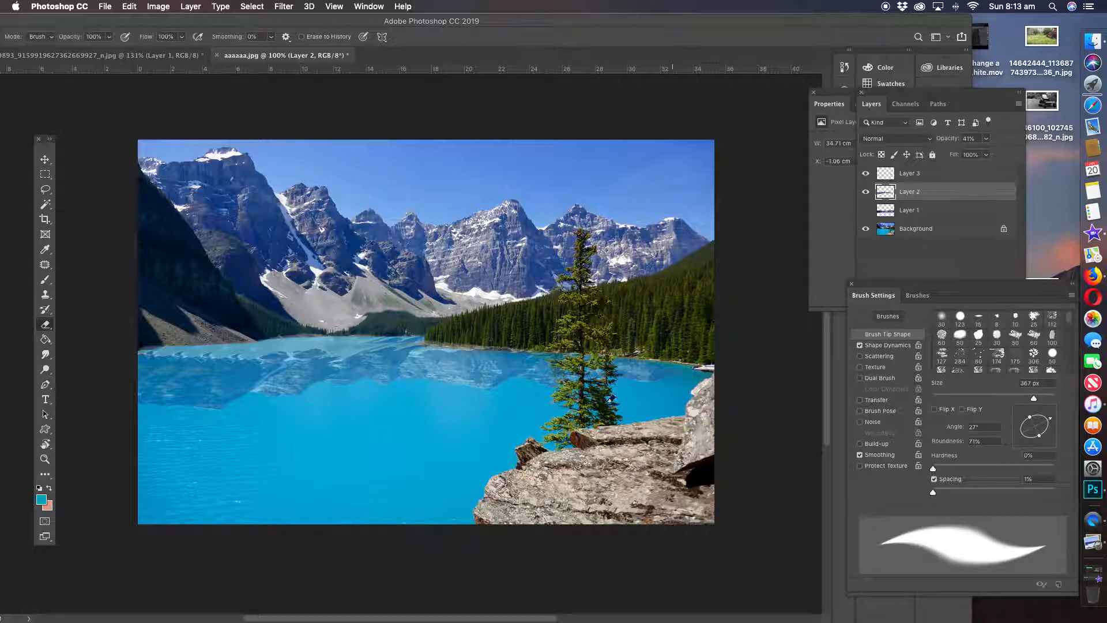
# Try to fade the lower edge of the mountain reflection on Layer 2 with broad eraser strokes across the lake.
pyautogui.moveTo(652, 415); pyautogui.dragTo(132, 440)
pyautogui.press('super+z')
pyautogui.moveTo(343, 462)
pyautogui.mouseDown()
pyautogui.moveTo(171, 465)
pyautogui.moveTo(369, 483)
pyautogui.mouseUp()
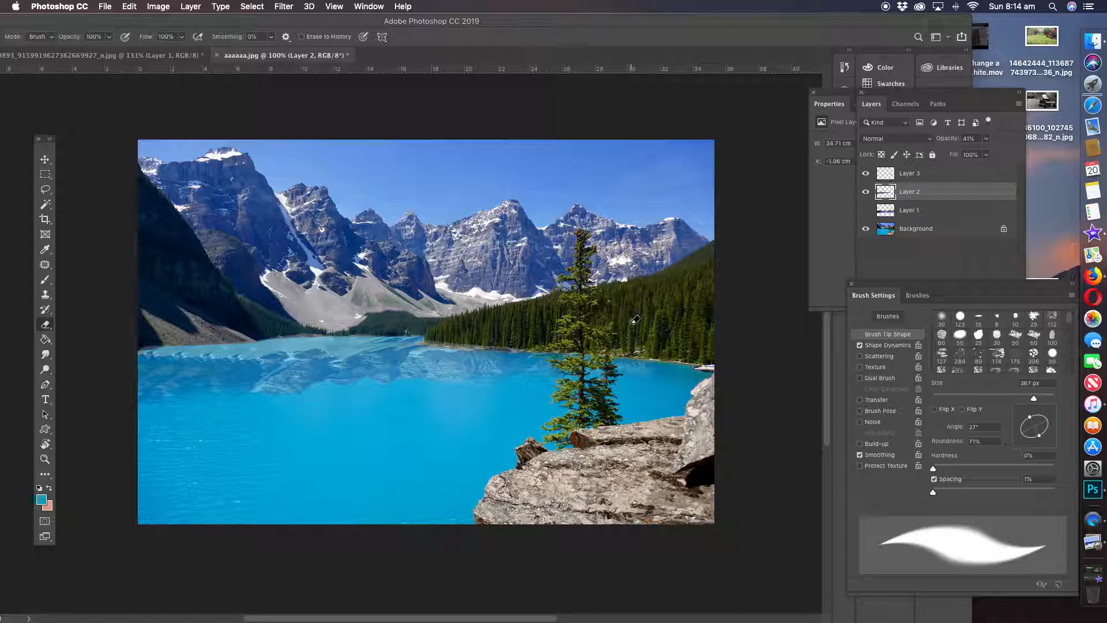
pyautogui.press('super+z')
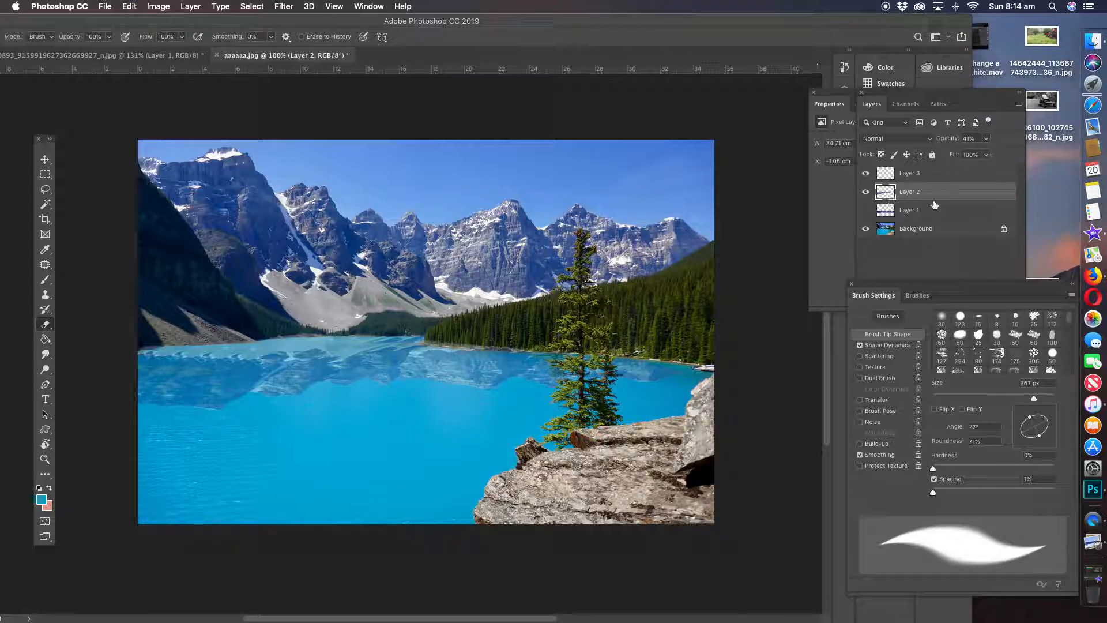
# Raise the opacity of Layer 2 to 90%.
pyautogui.click(942, 195)
pyautogui.click(986, 140)
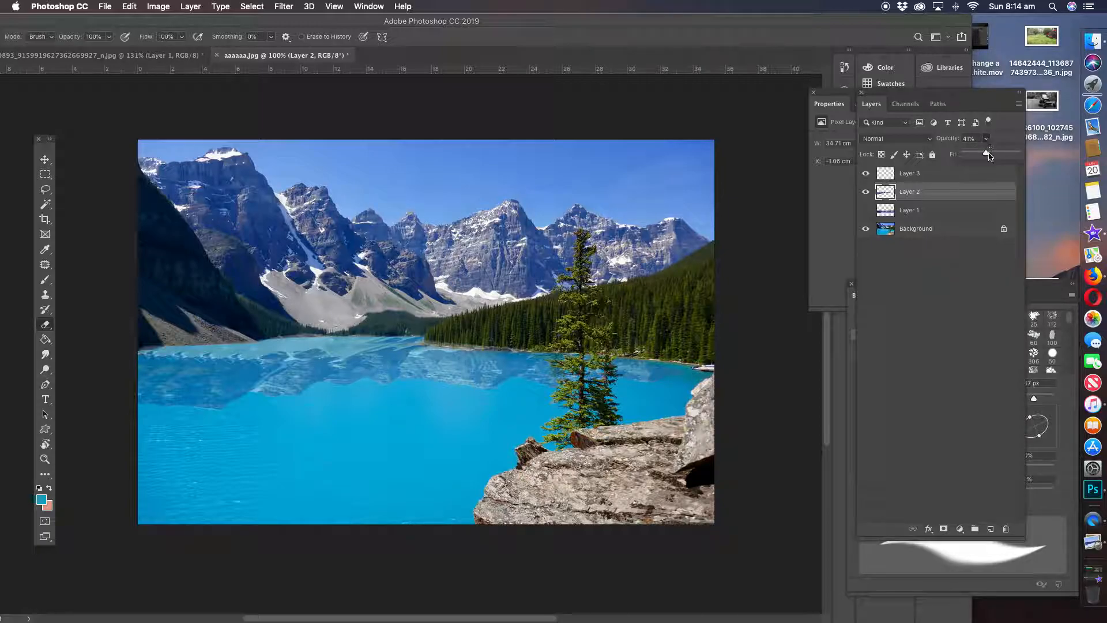
pyautogui.moveTo(985, 154); pyautogui.dragTo(1023, 159)
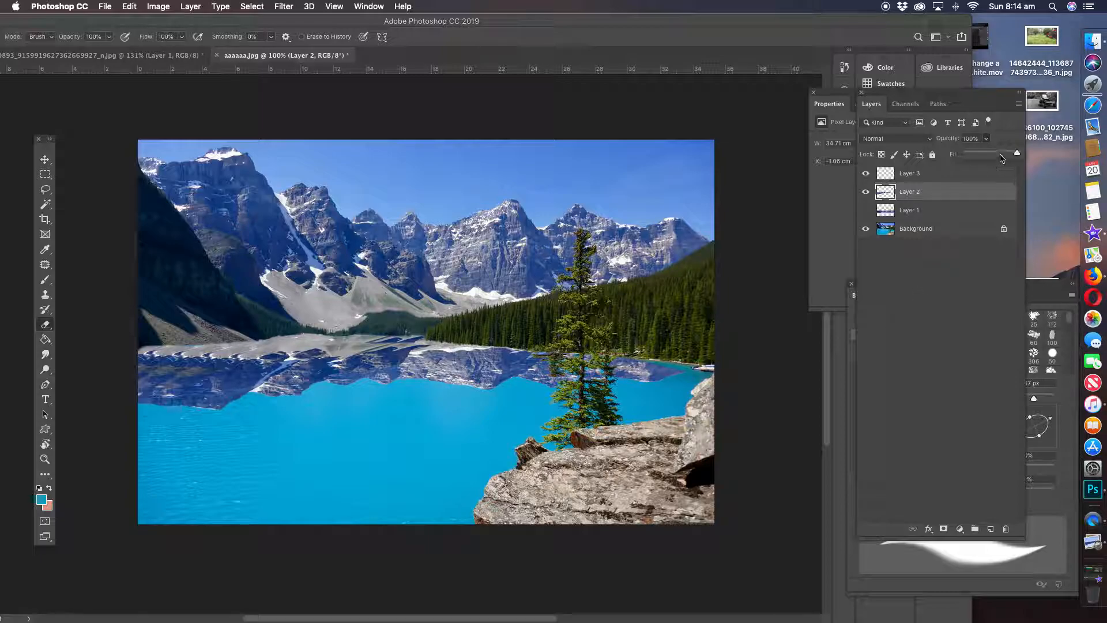
pyautogui.moveTo(1018, 157); pyautogui.dragTo(1012, 157)
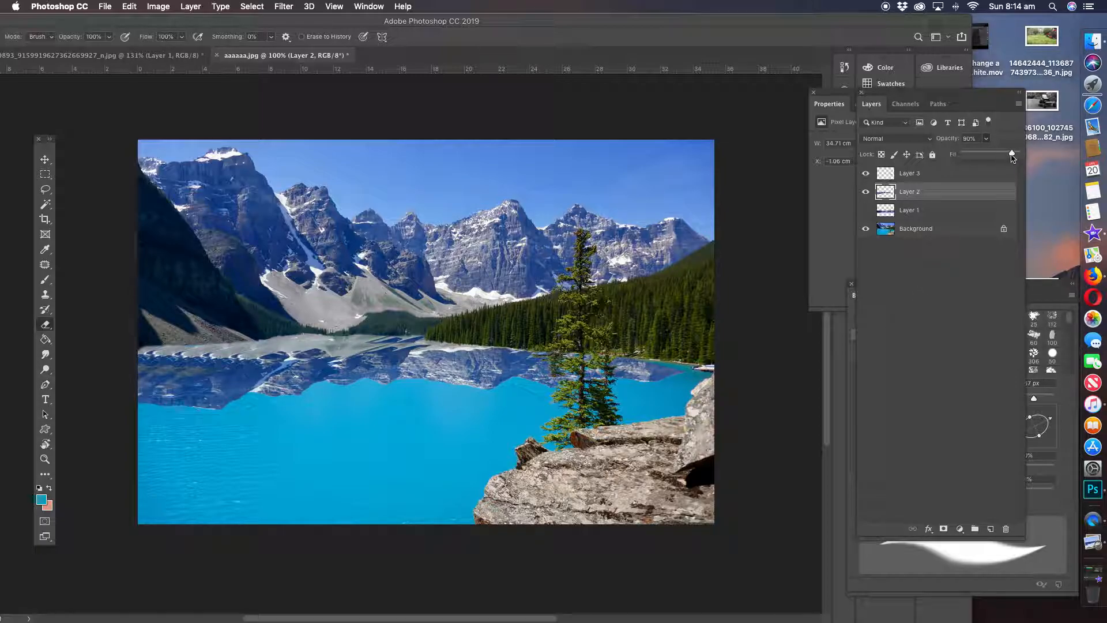